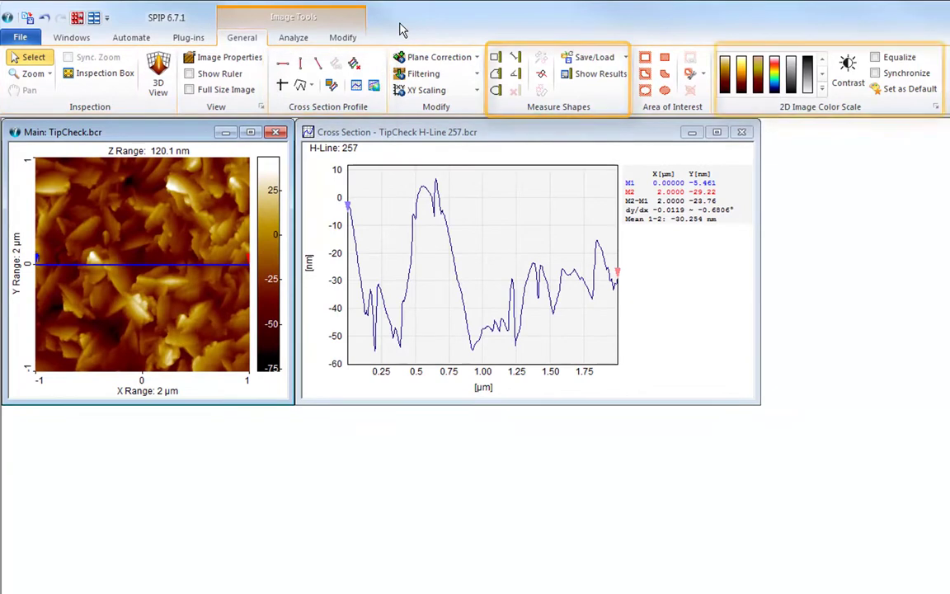
Look over the analysis and image modification tools, then bring TipCheck's cross-section profile to the front
click(302, 36)
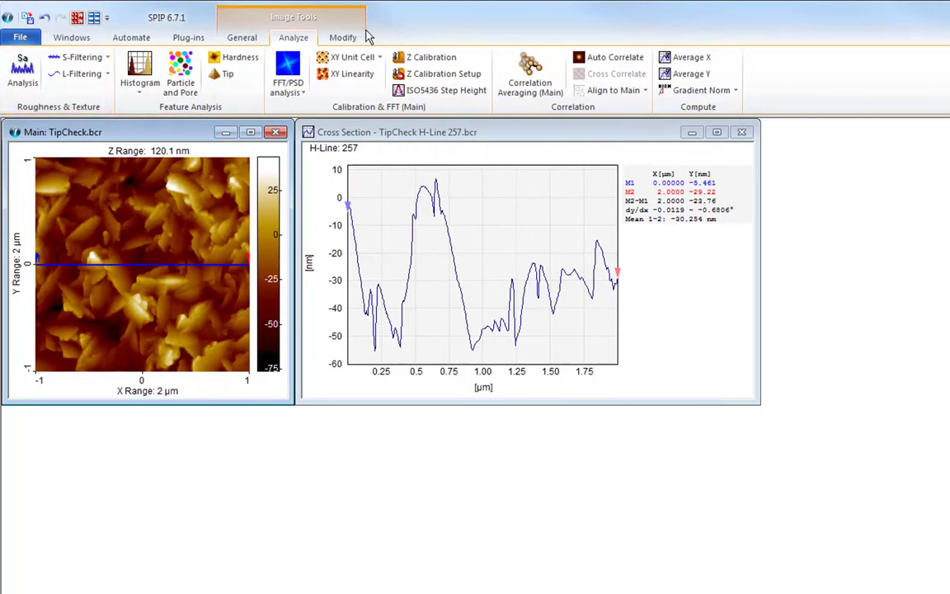
click(339, 36)
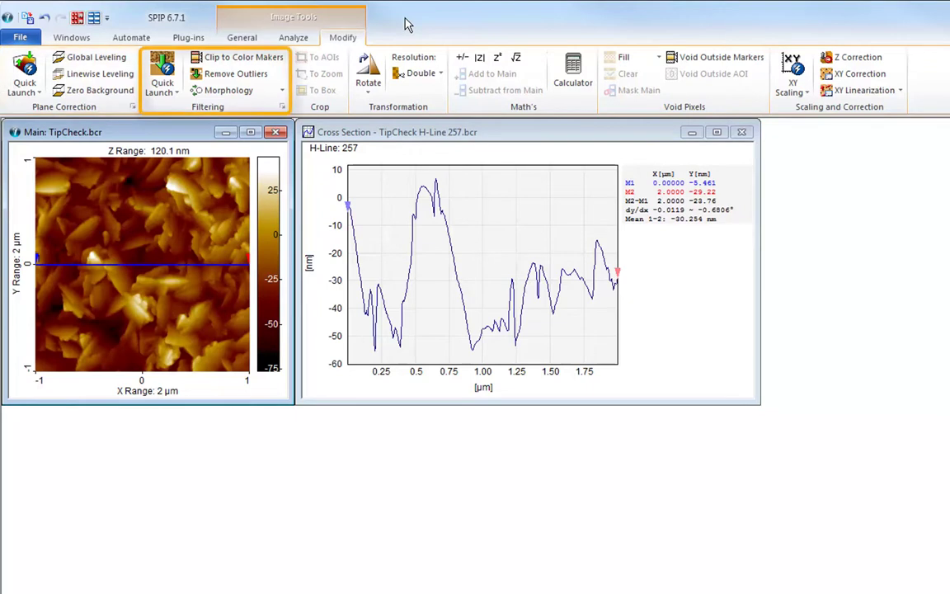
click(243, 38)
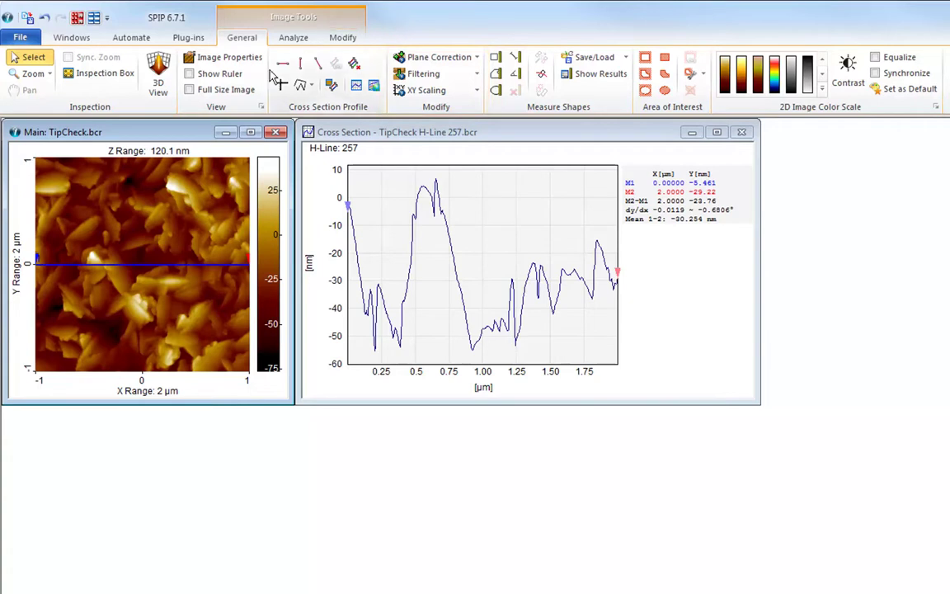
click(331, 131)
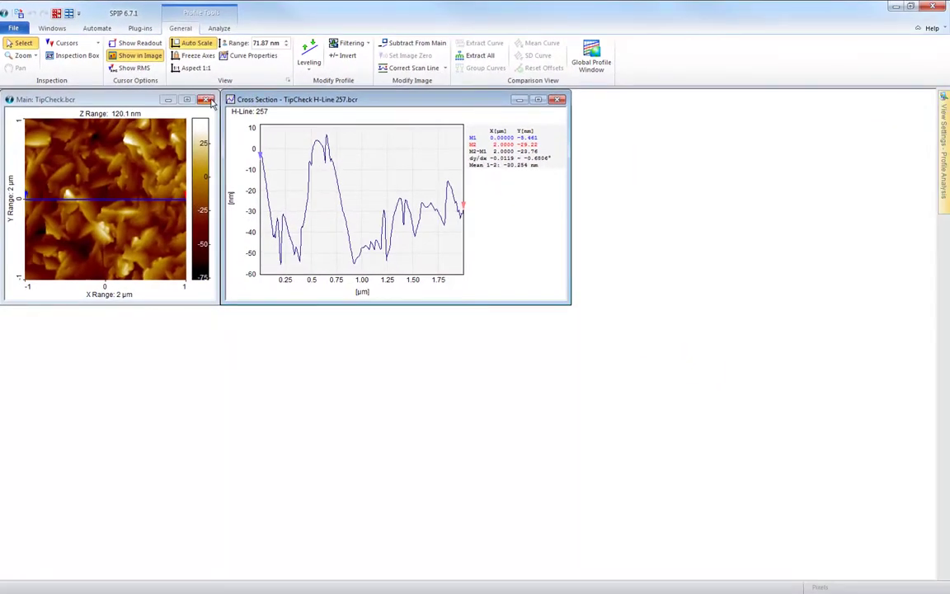
Close the TipCheck main image together with its cross-section profile window
click(207, 100)
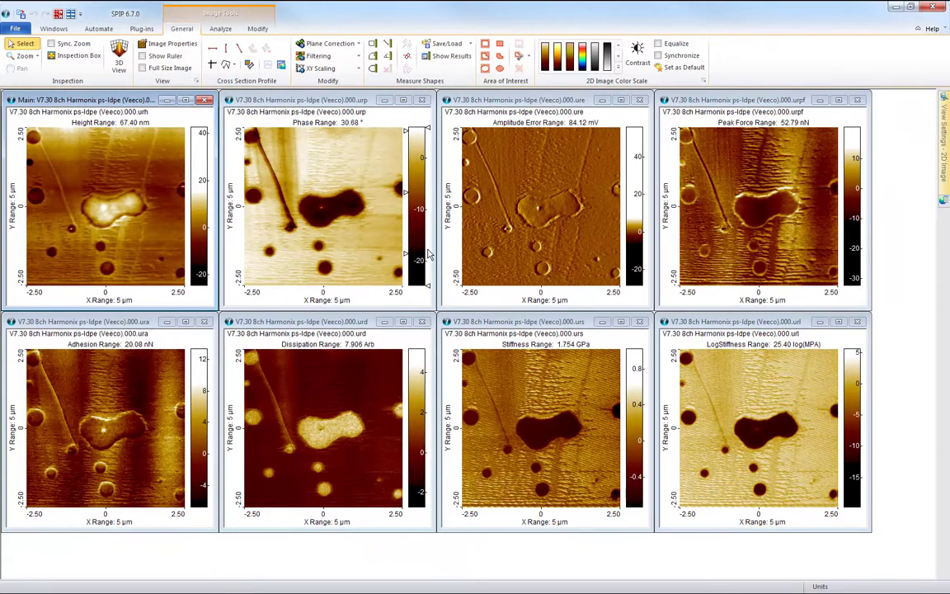
Browse the Harmonix file, expand its channels and analyse channels 000|1 and 000|2 together
click(18, 31)
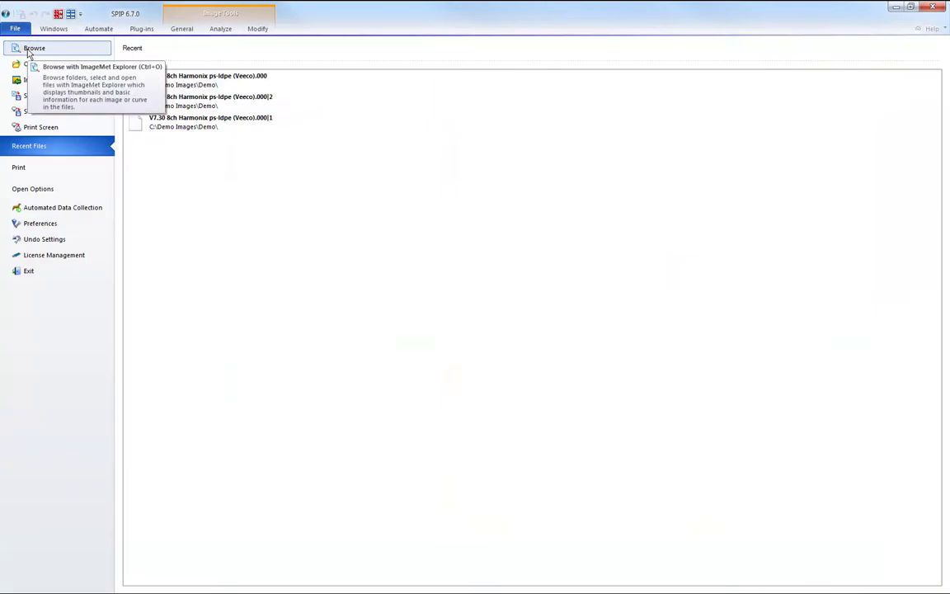
click(29, 50)
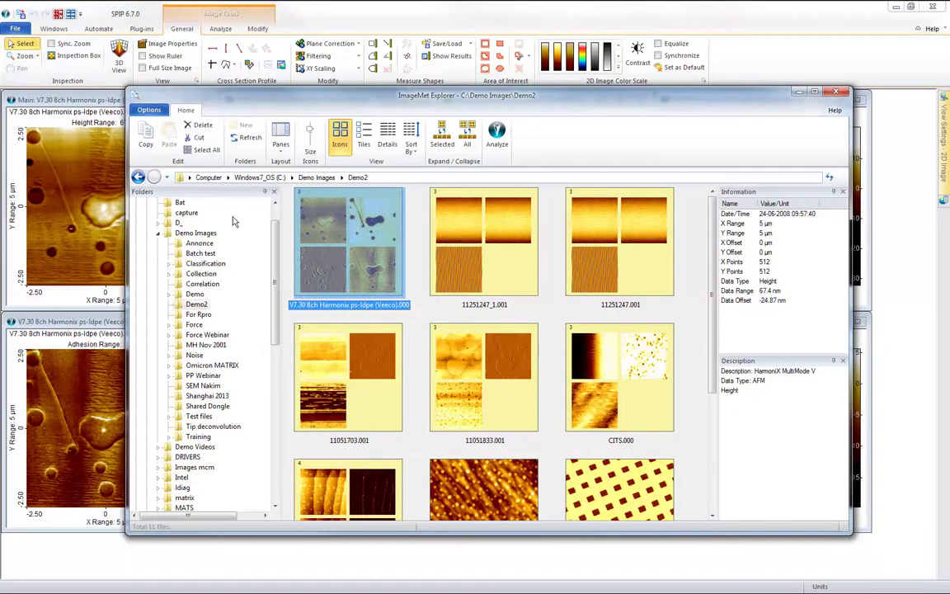
click(443, 139)
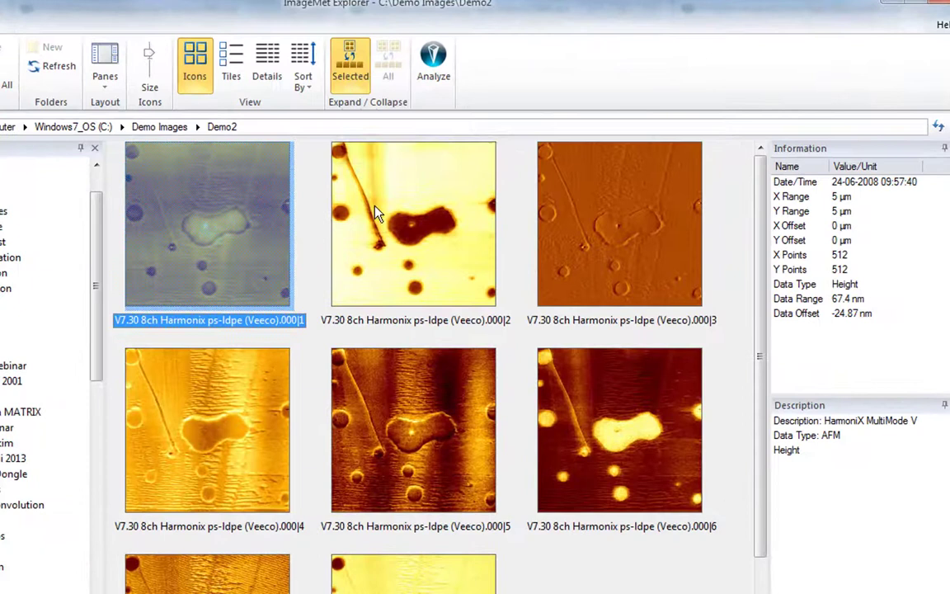
ctrl+click(492, 298)
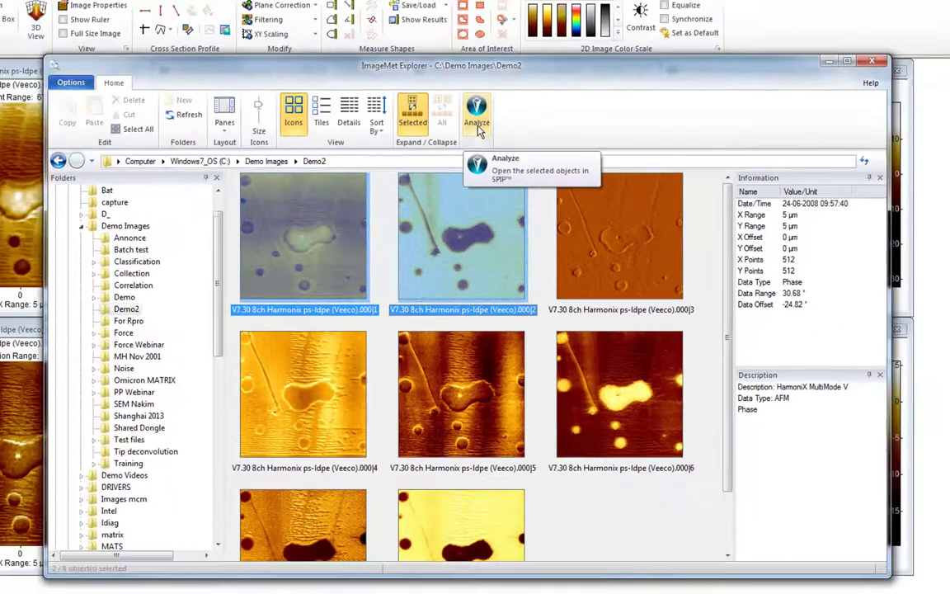
click(437, 85)
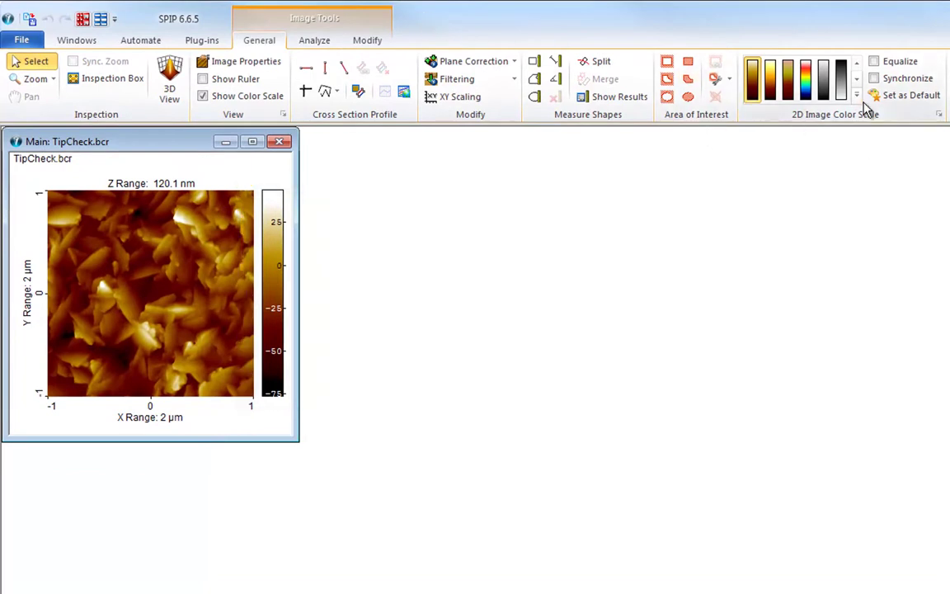
Apply the Green-Rose colour scale, make it the default 2D colour scale, and reopen TipCheck.bcr
click(857, 96)
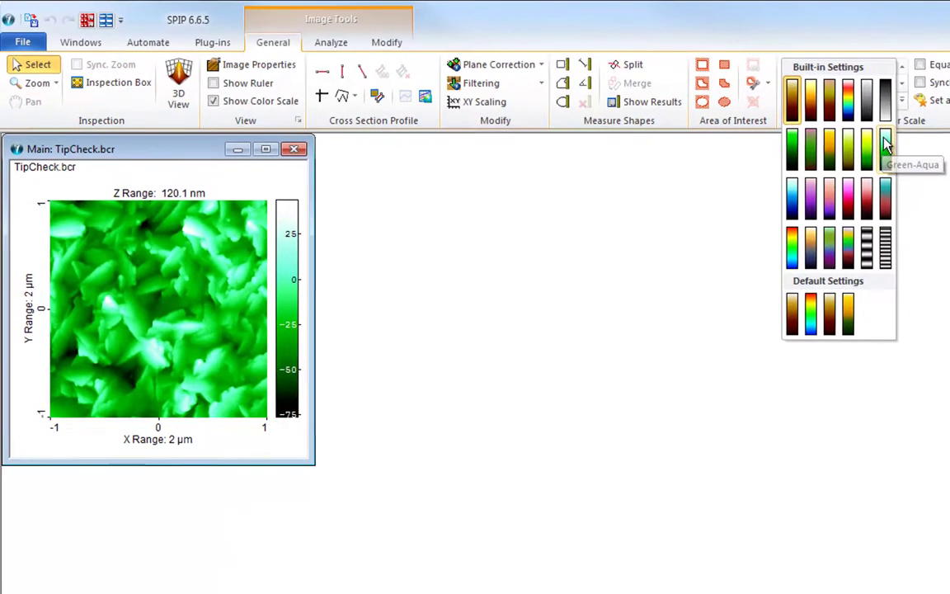
click(812, 157)
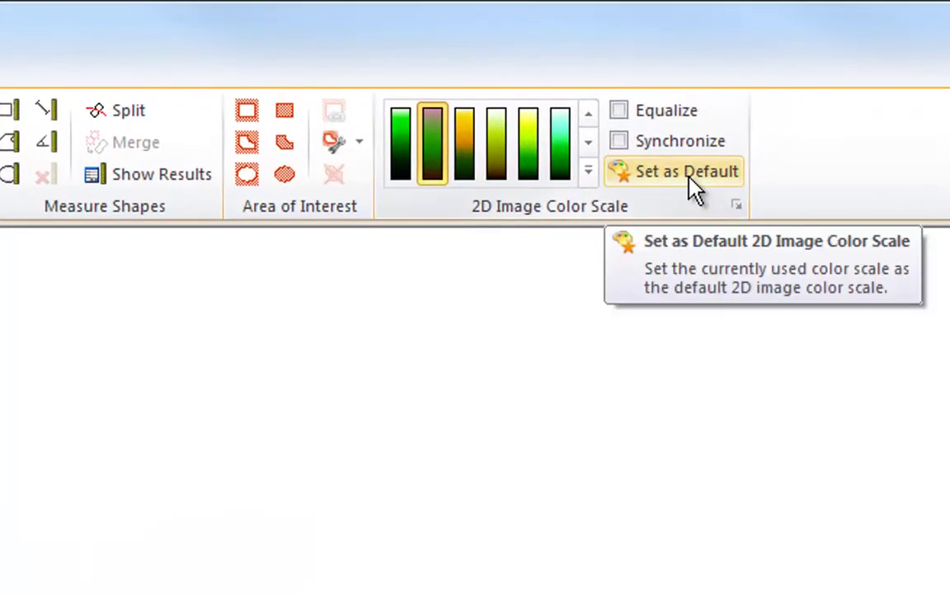
click(689, 177)
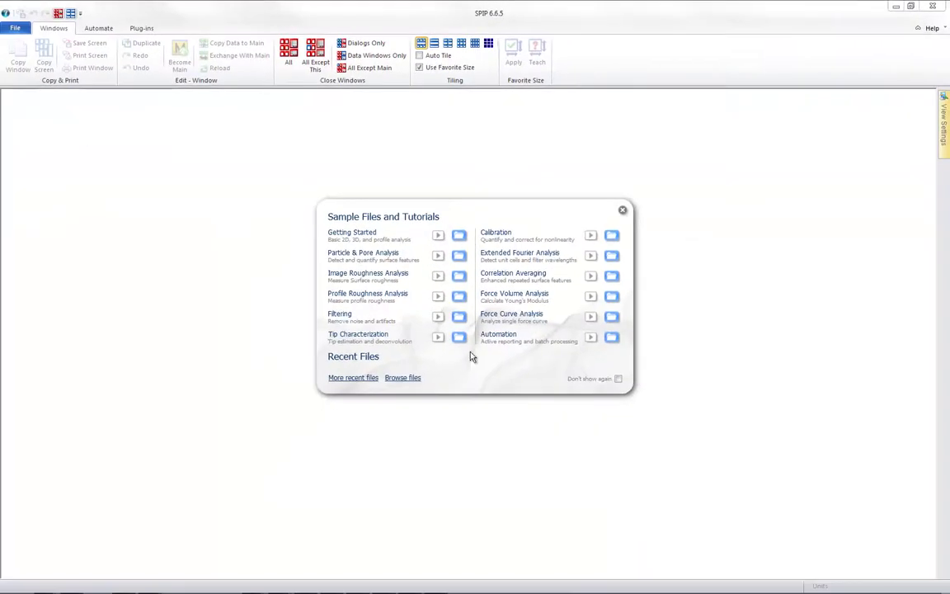
click(459, 336)
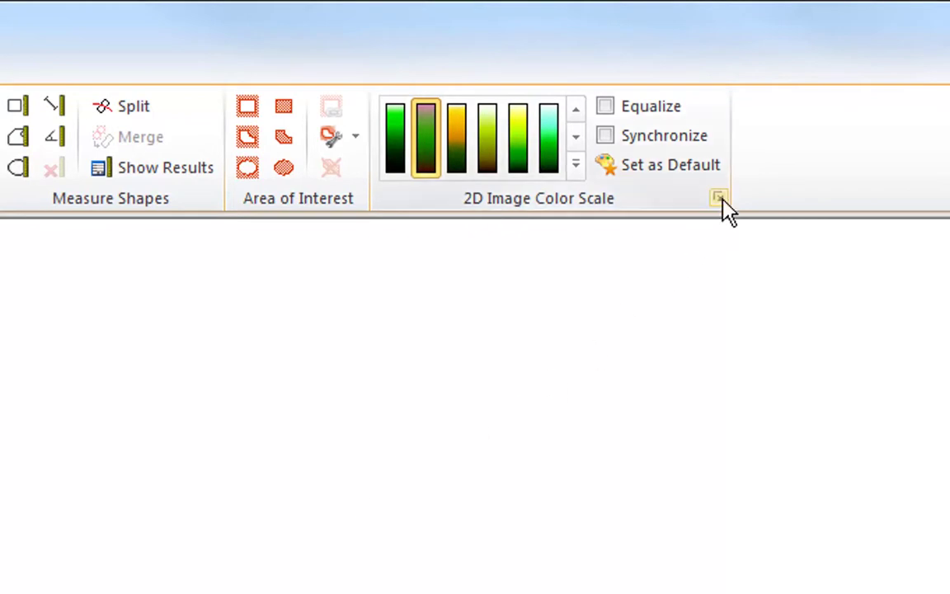
Straighten the red curve in the Color Scale Editor and save the scale as mycolorscale.col
click(719, 200)
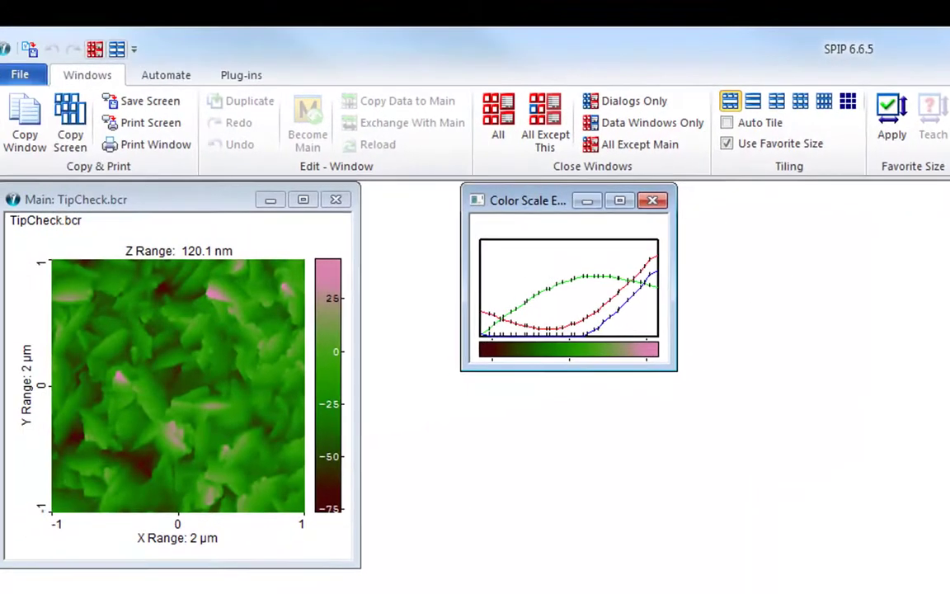
click(576, 292)
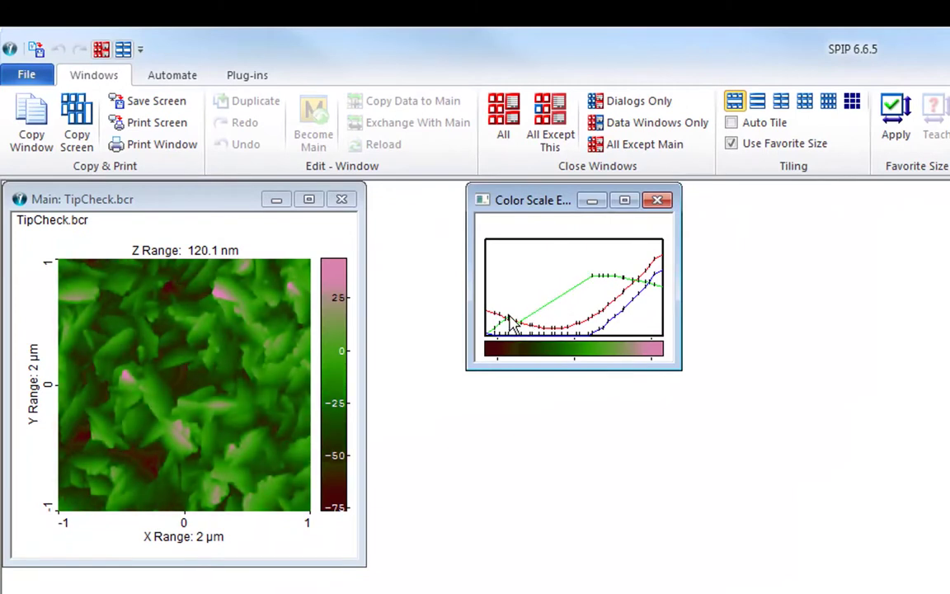
drag(486, 306, 666, 257)
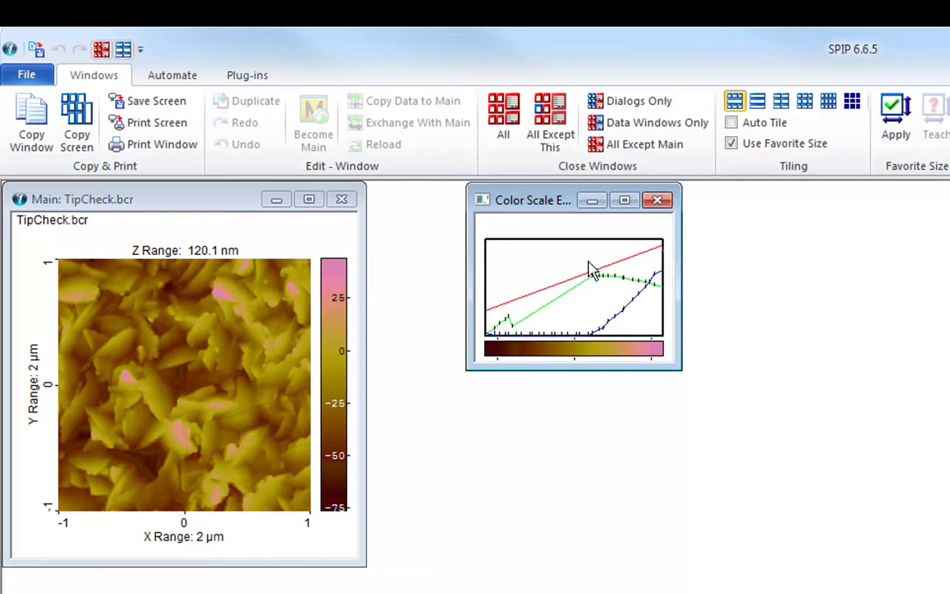
right_click(554, 269)
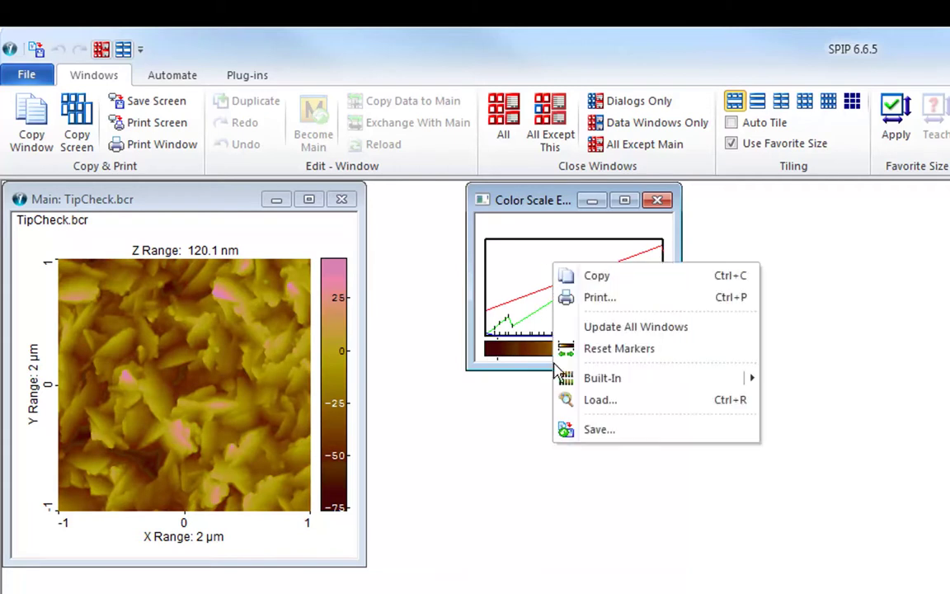
click(574, 430)
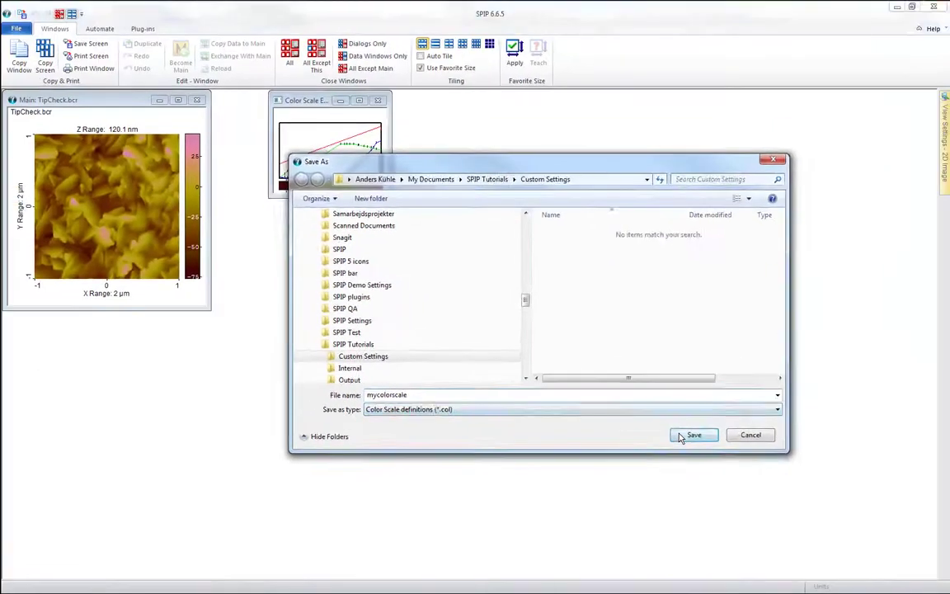
click(733, 313)
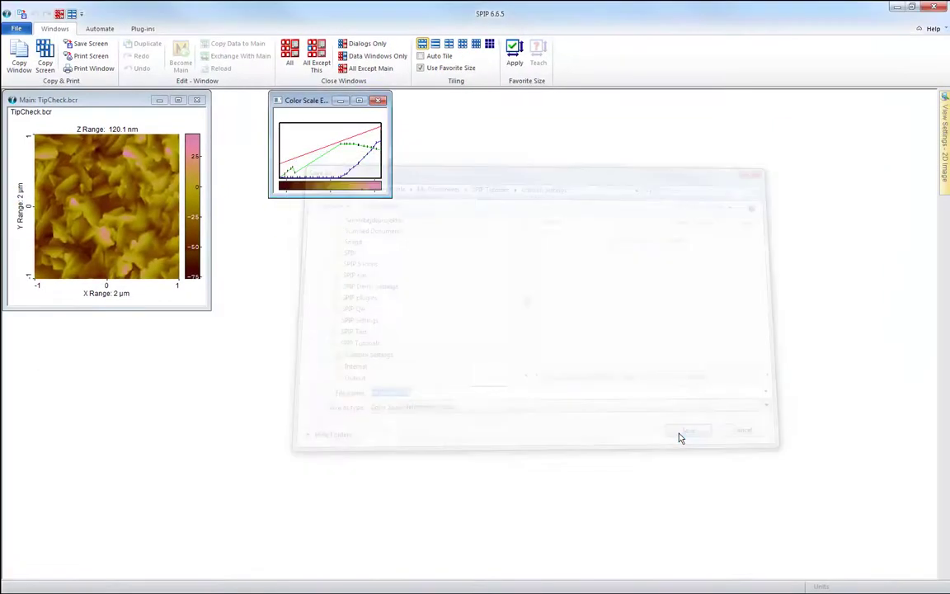
With the TipCheck window active, confirm mycolorscale appears among the custom colour scales
click(96, 99)
click(181, 29)
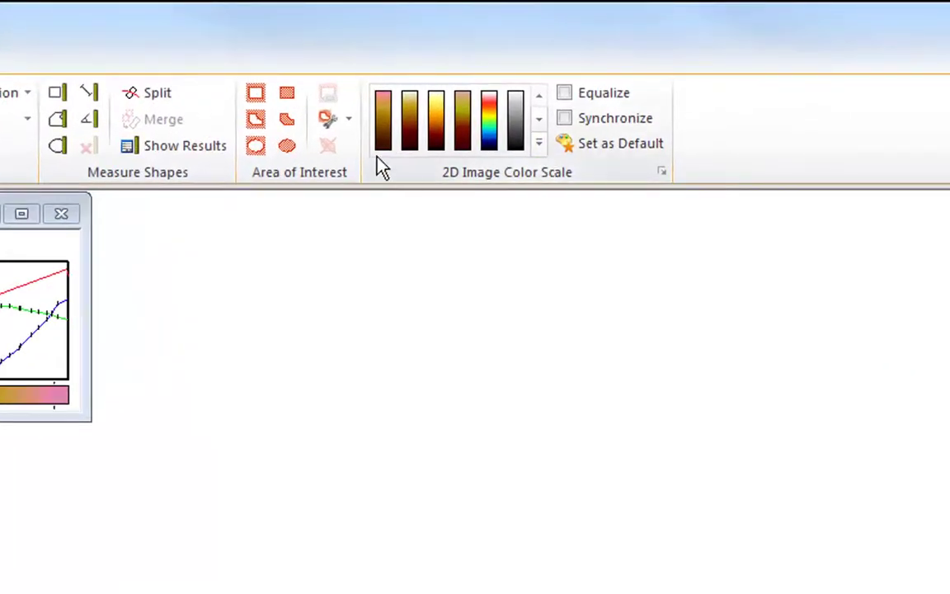
click(542, 147)
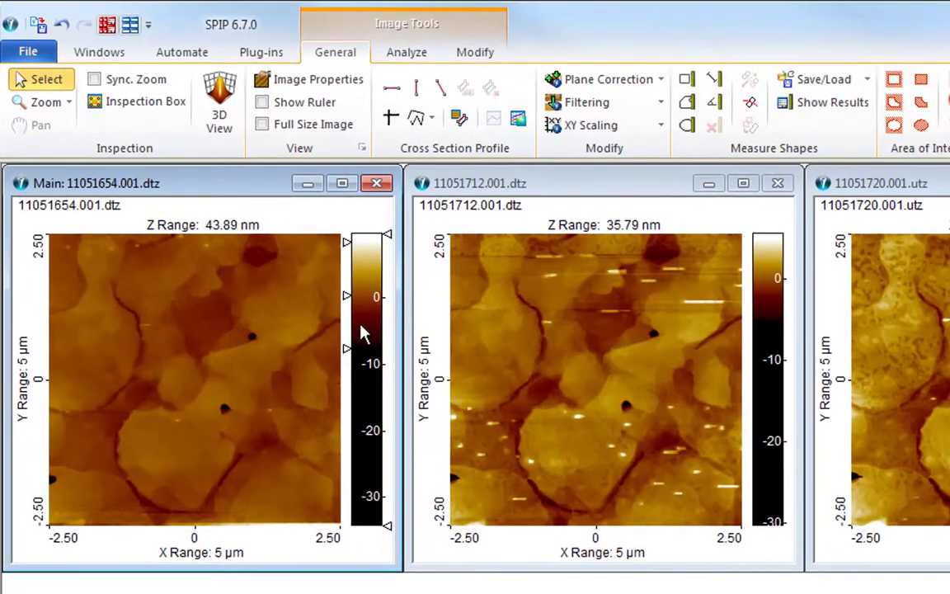
Narrow the first image's colour range, then lower the contrast slightly for all images
drag(346, 273, 364, 313)
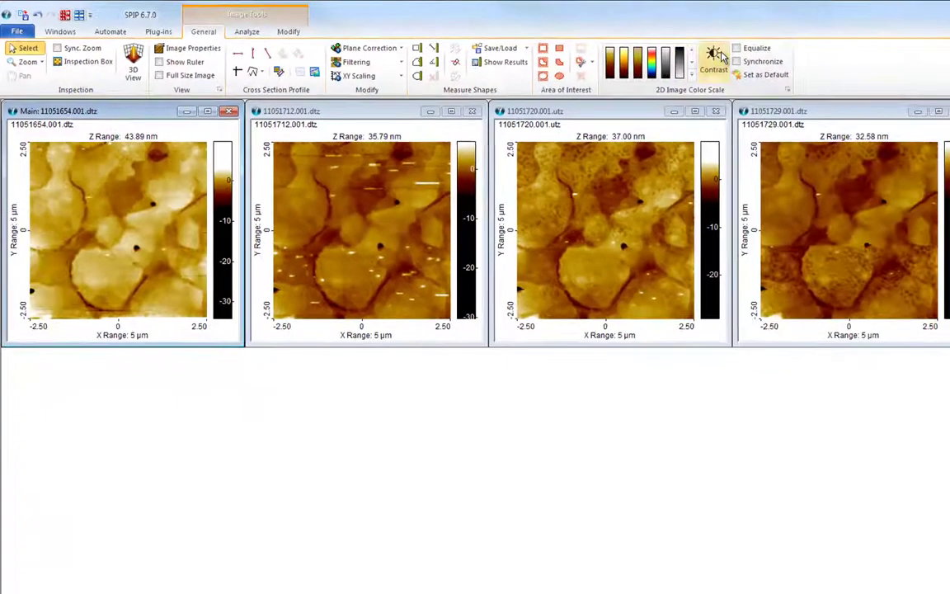
click(713, 59)
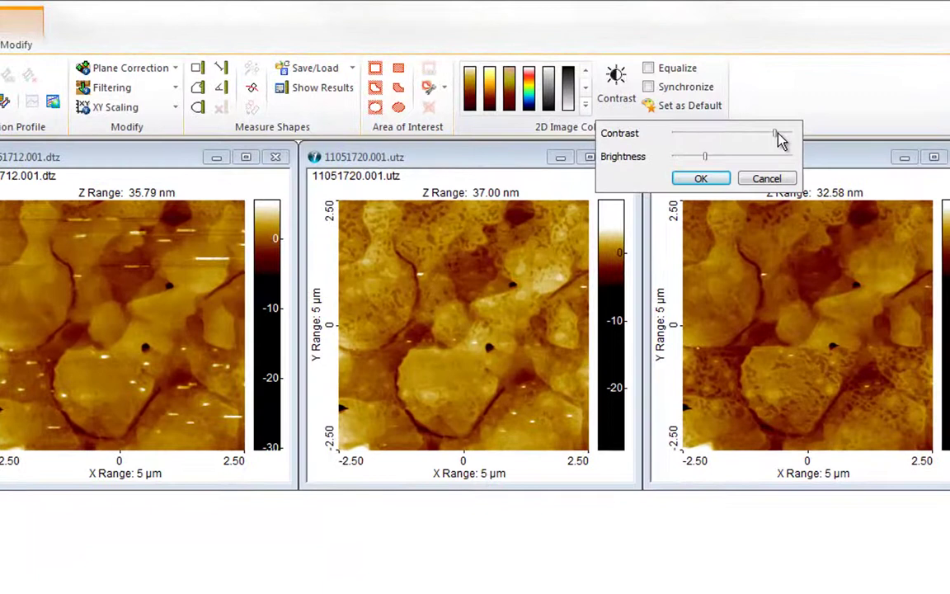
drag(775, 137, 753, 149)
click(701, 178)
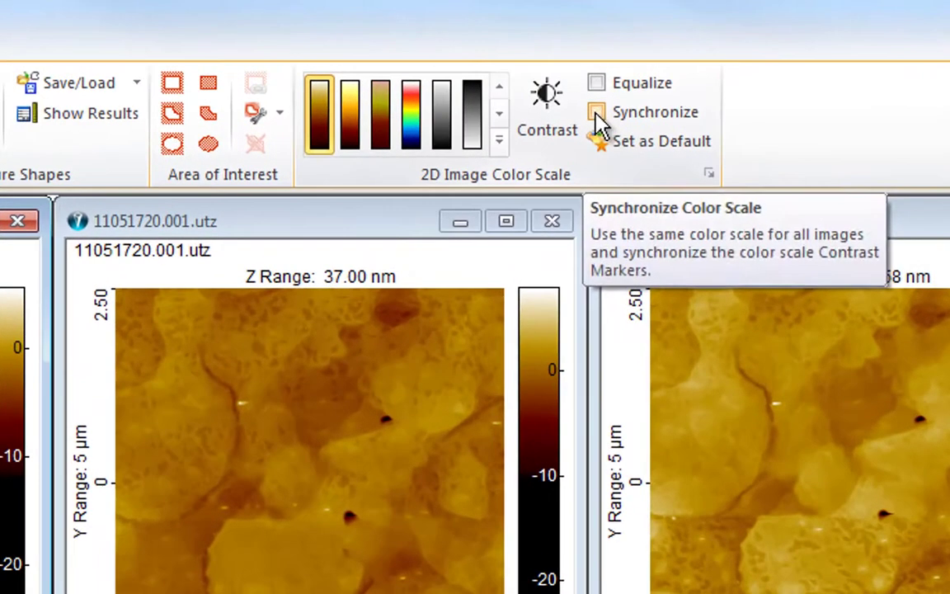
Synchronise colour scales, apply the red 2D colour scale, and adjust the shared colour range
click(622, 90)
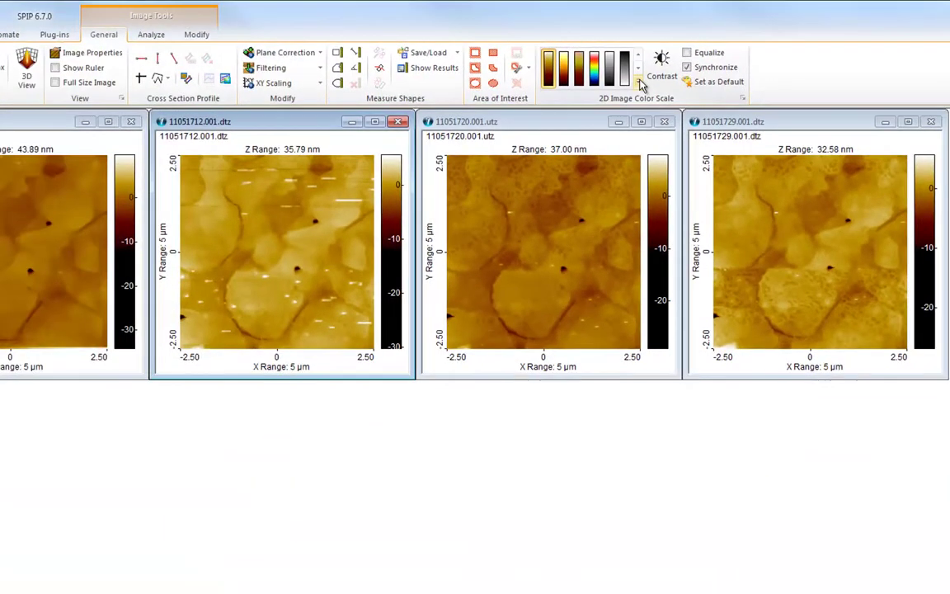
click(517, 131)
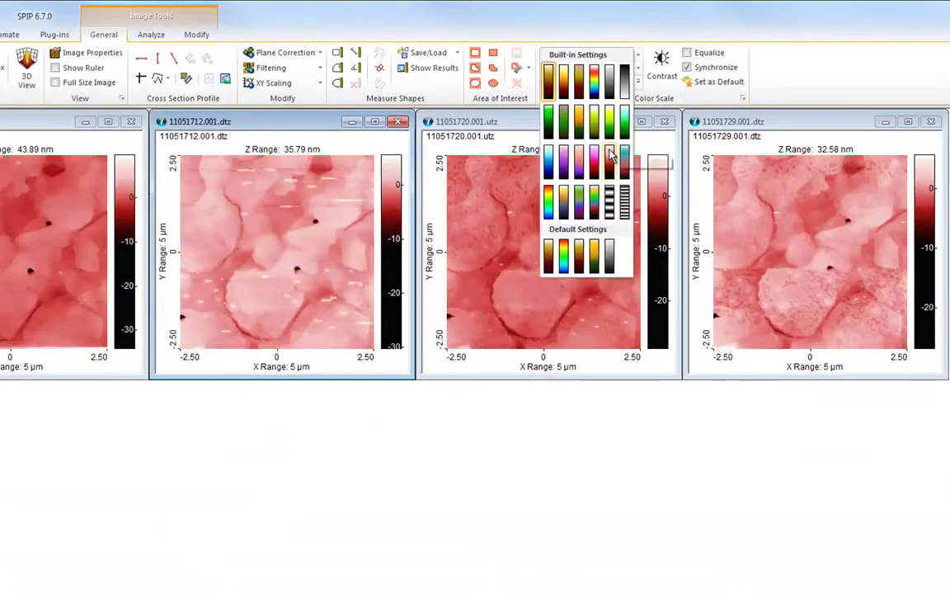
click(608, 161)
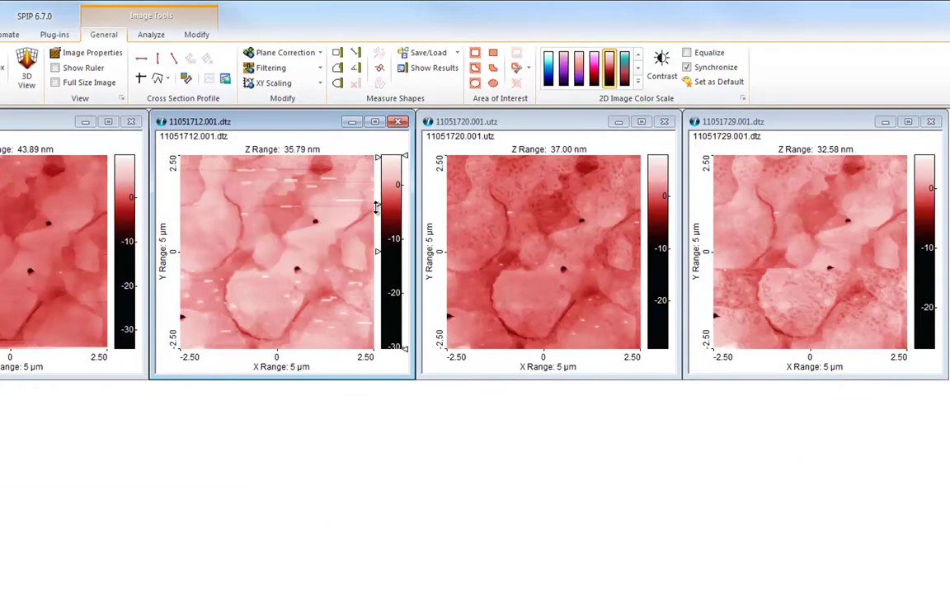
drag(376, 206, 380, 193)
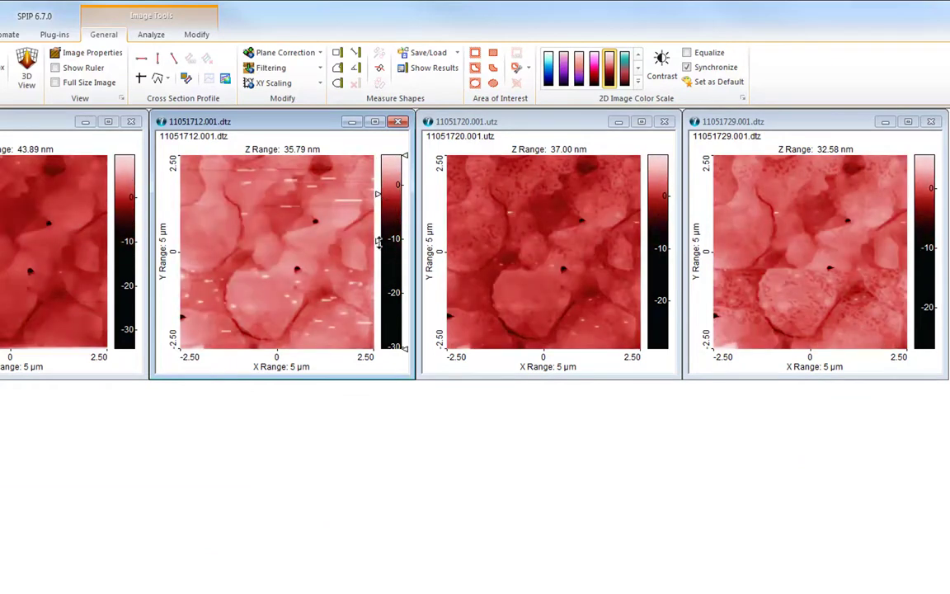
mouse_move(379, 243)
mouse_down()
mouse_move(377, 176)
mouse_move(380, 192)
mouse_up()
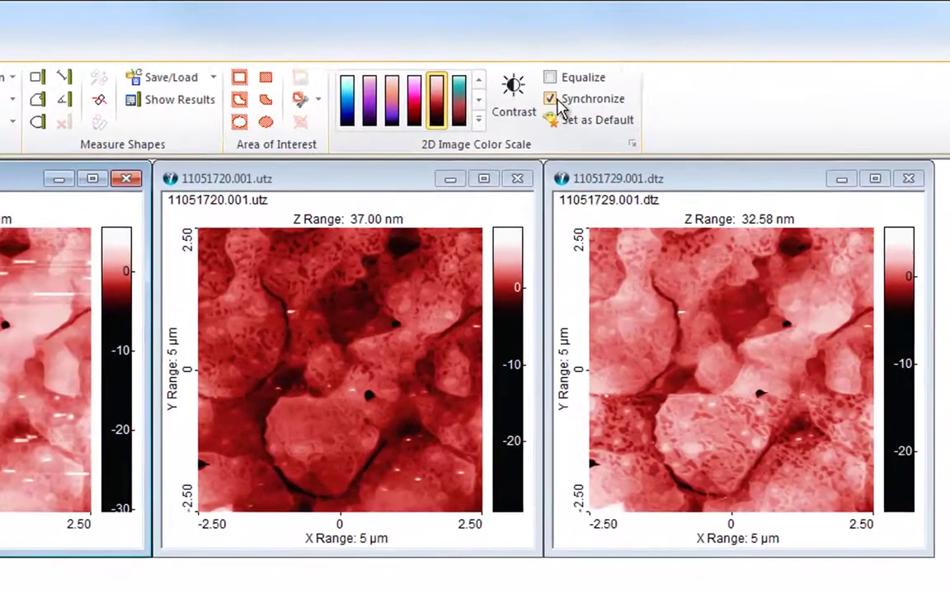
Turn off synchronisation and adjust the right and middle images' colour ranges individually
click(558, 98)
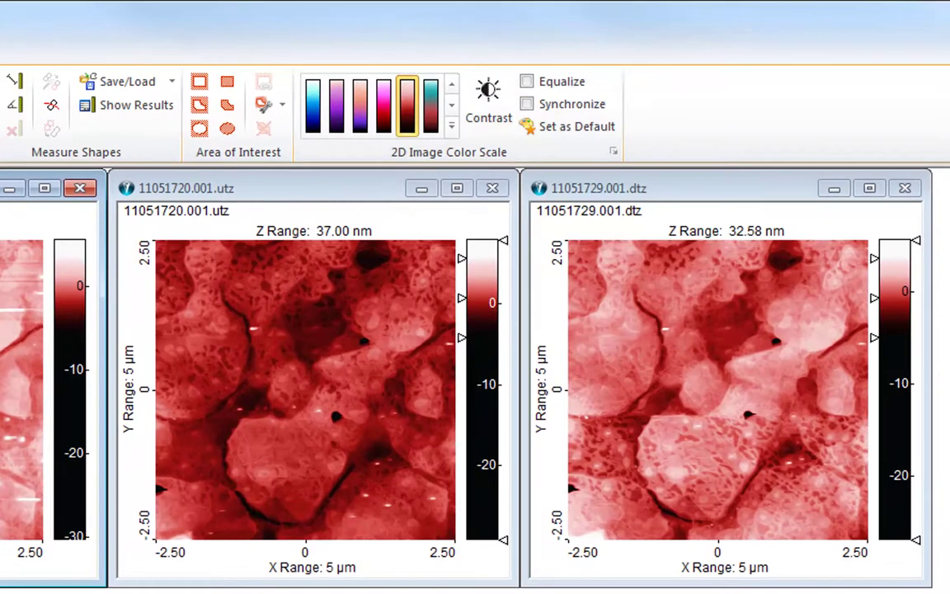
mouse_move(877, 301)
mouse_down()
mouse_move(871, 311)
mouse_move(872, 284)
mouse_up()
mouse_move(289, 316)
drag(481, 302, 460, 302)
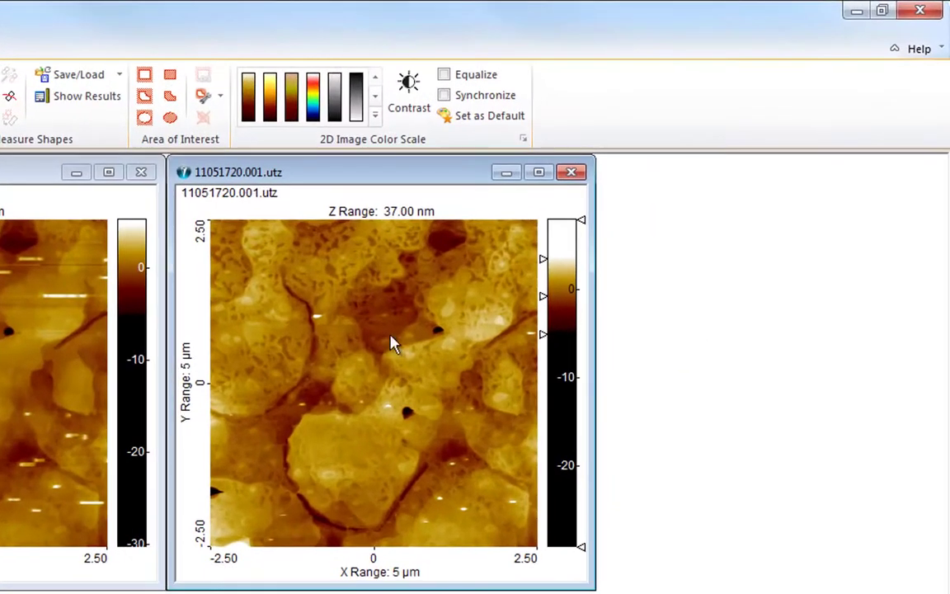
In the 2D image View Settings, hide the colour bar and then make it visible again
right_click(328, 339)
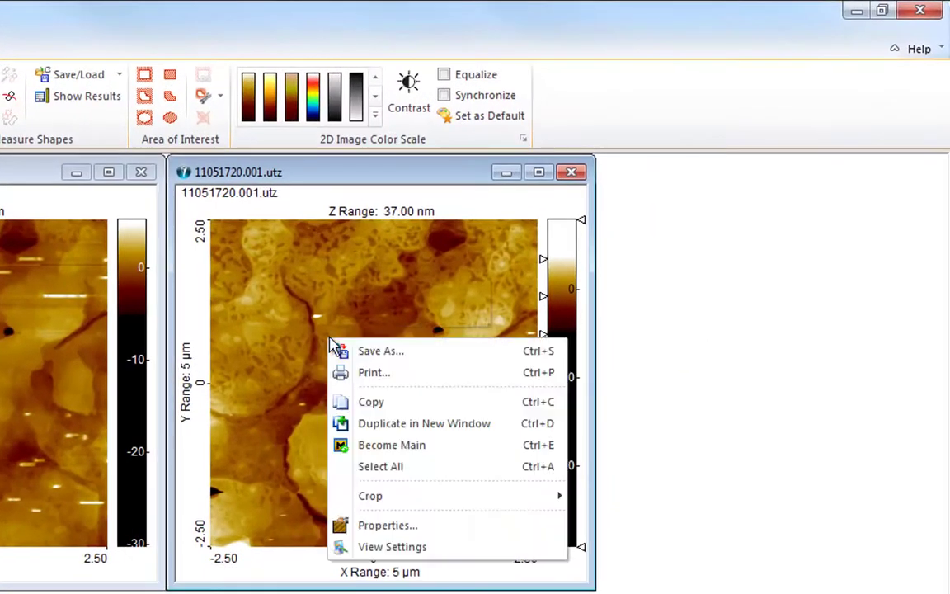
click(374, 547)
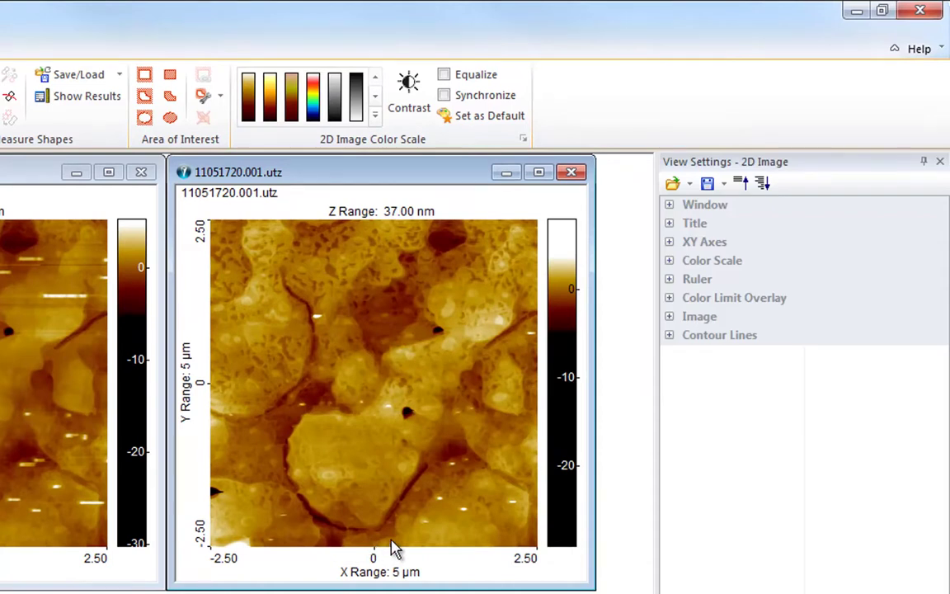
click(669, 260)
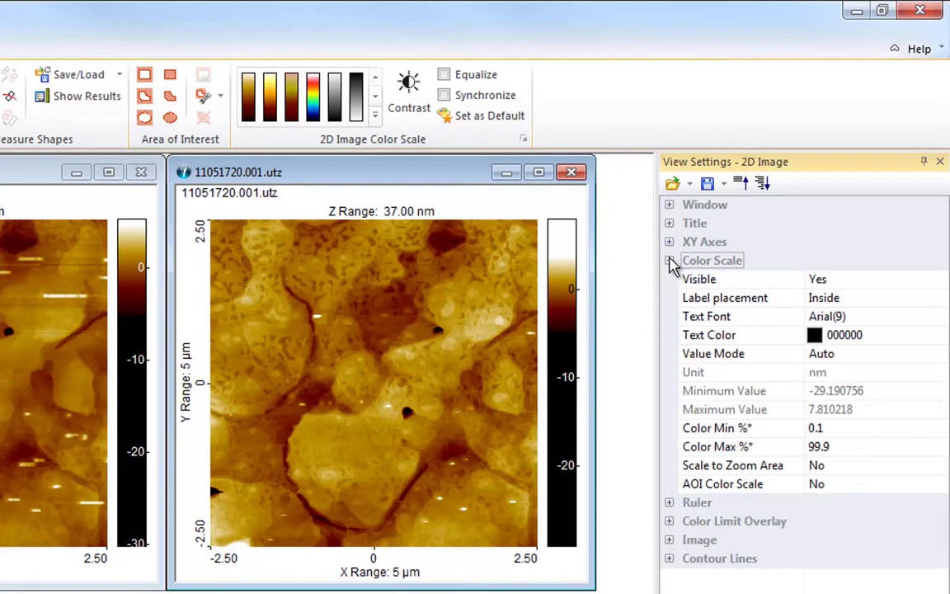
click(939, 279)
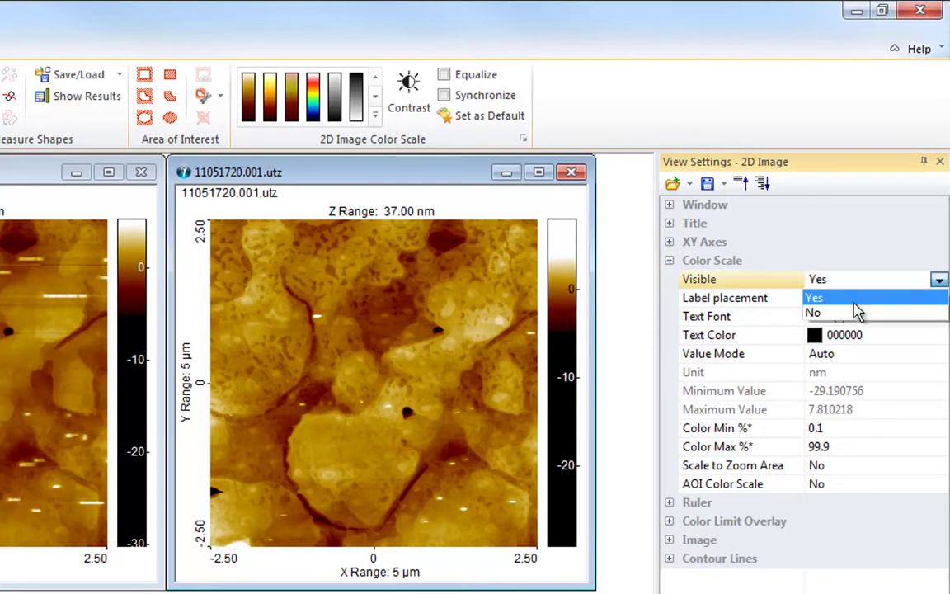
click(837, 313)
click(939, 281)
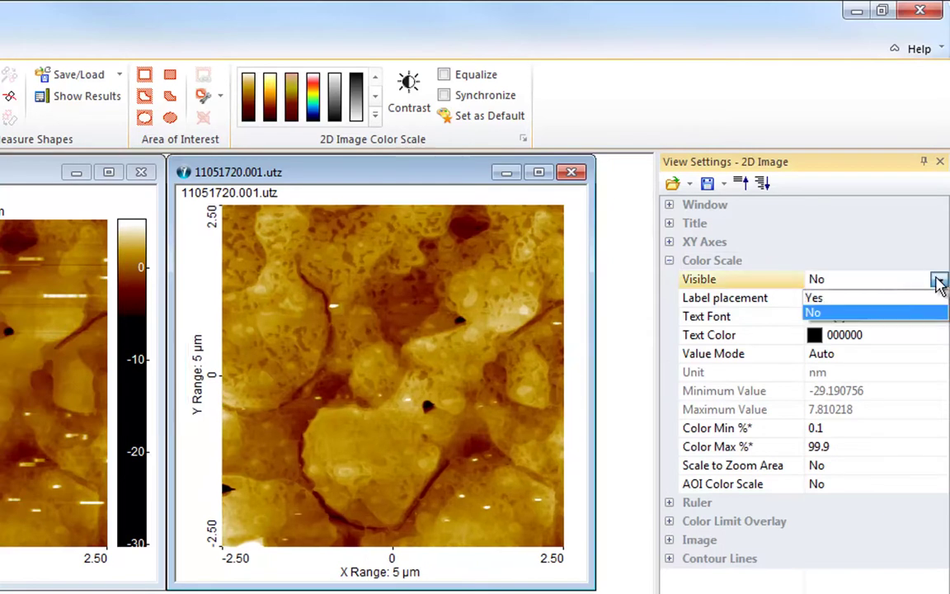
click(880, 298)
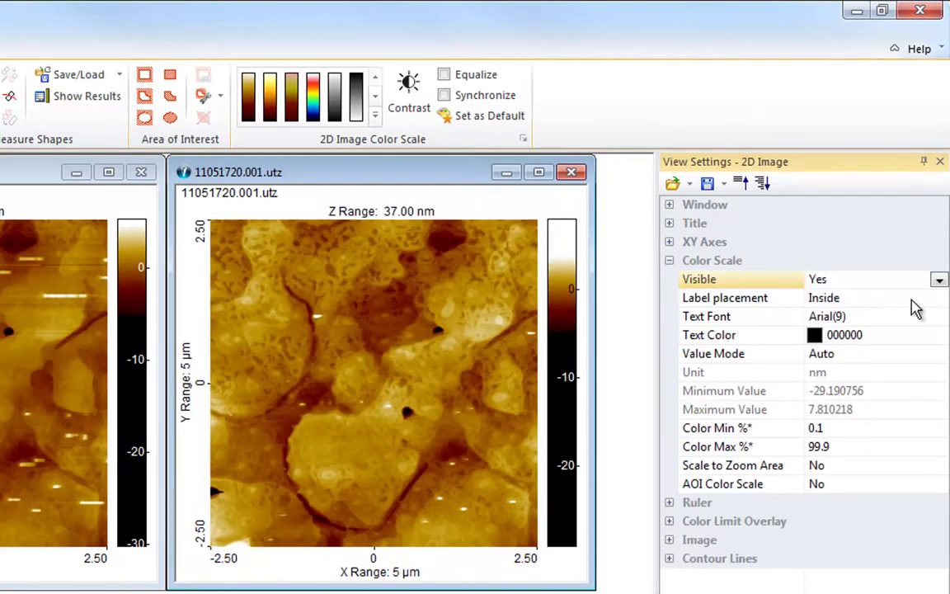
Try colour bar label placement Outside and Off, then settle on Inside
click(939, 298)
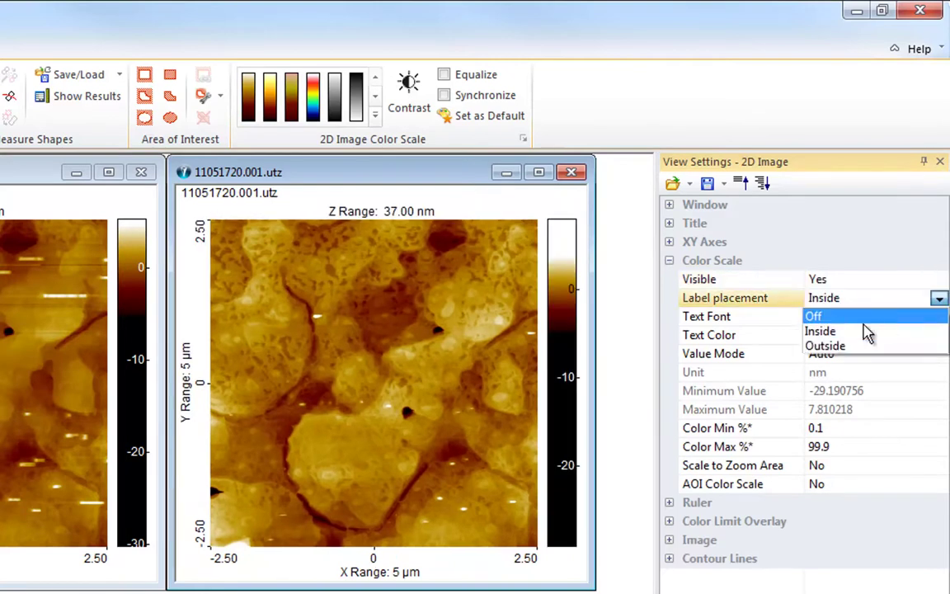
click(839, 348)
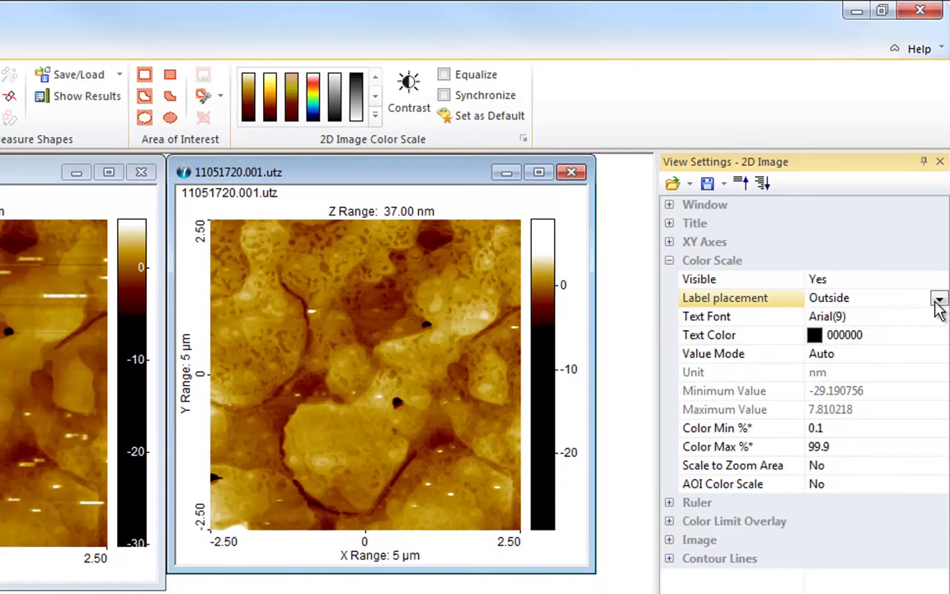
click(938, 301)
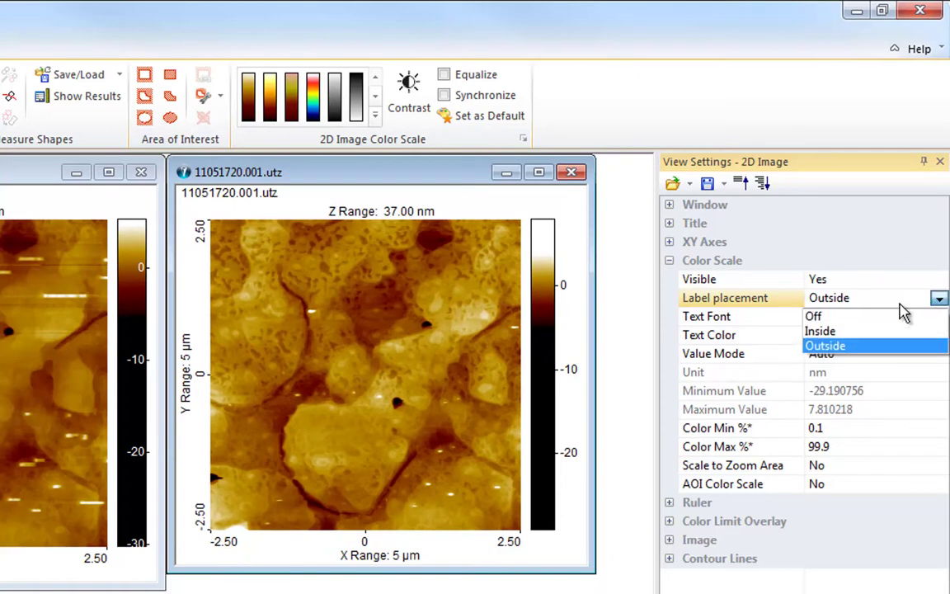
click(838, 316)
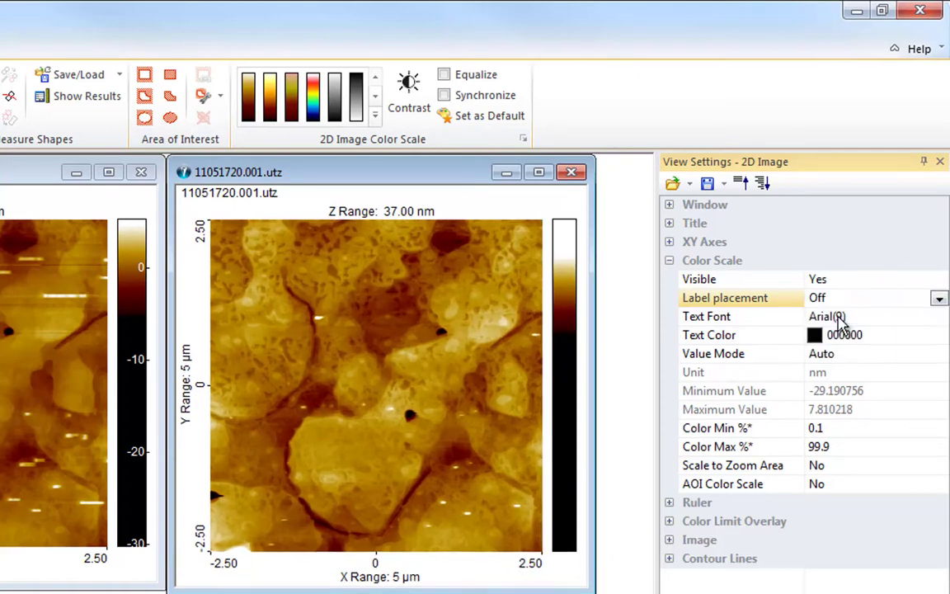
click(939, 300)
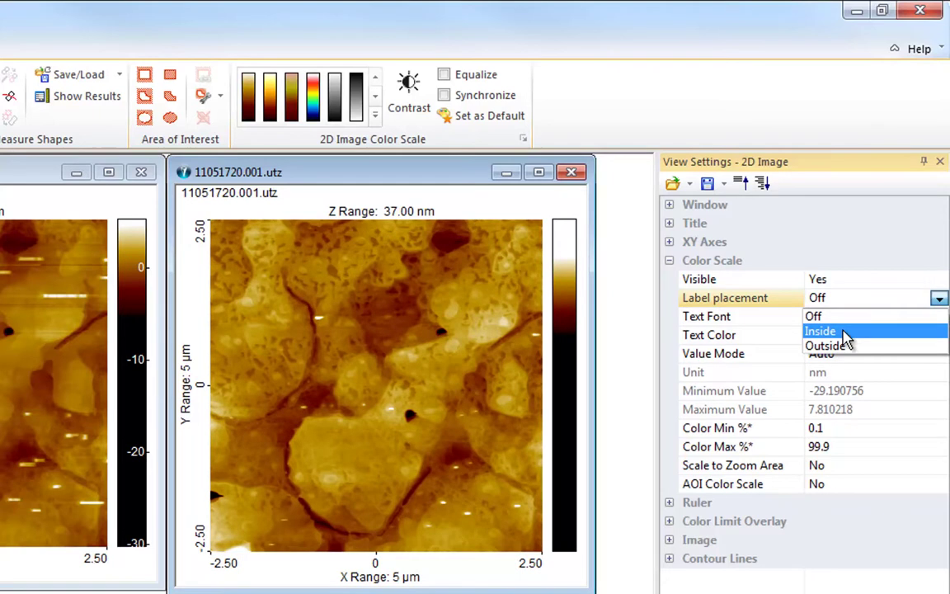
click(845, 332)
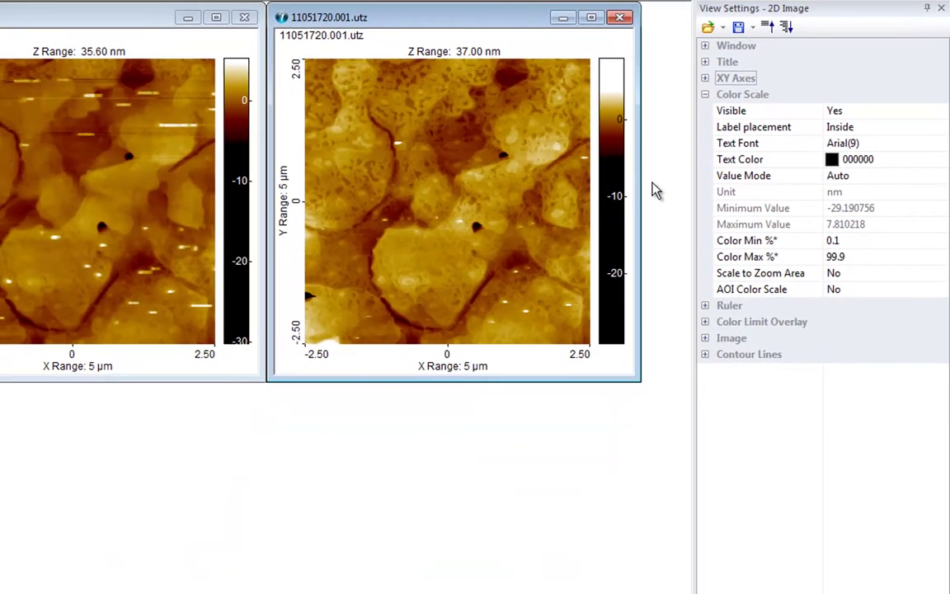
Set the window background to black (000000) and the XY axis text to white (FFFFFF)
click(704, 46)
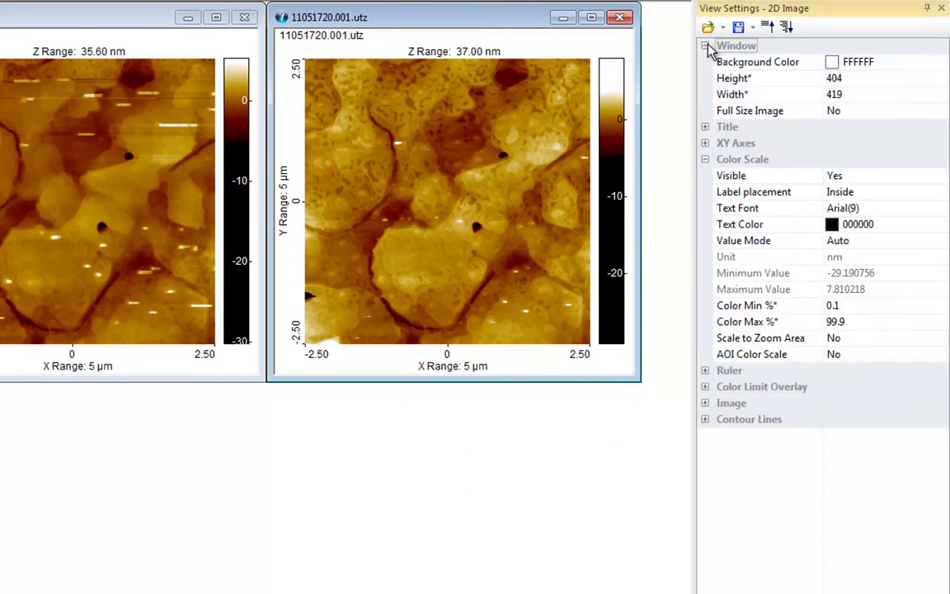
click(940, 63)
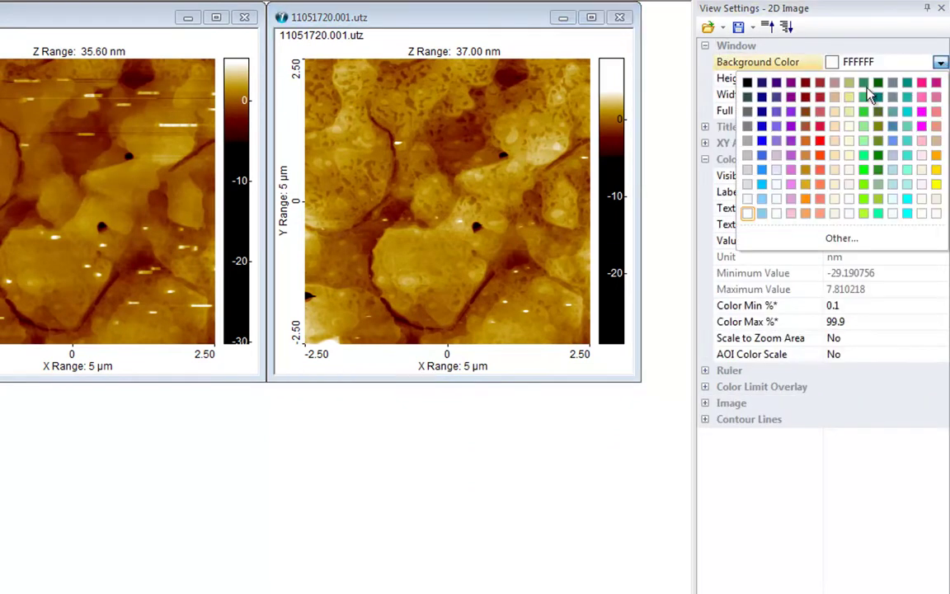
click(747, 84)
click(705, 144)
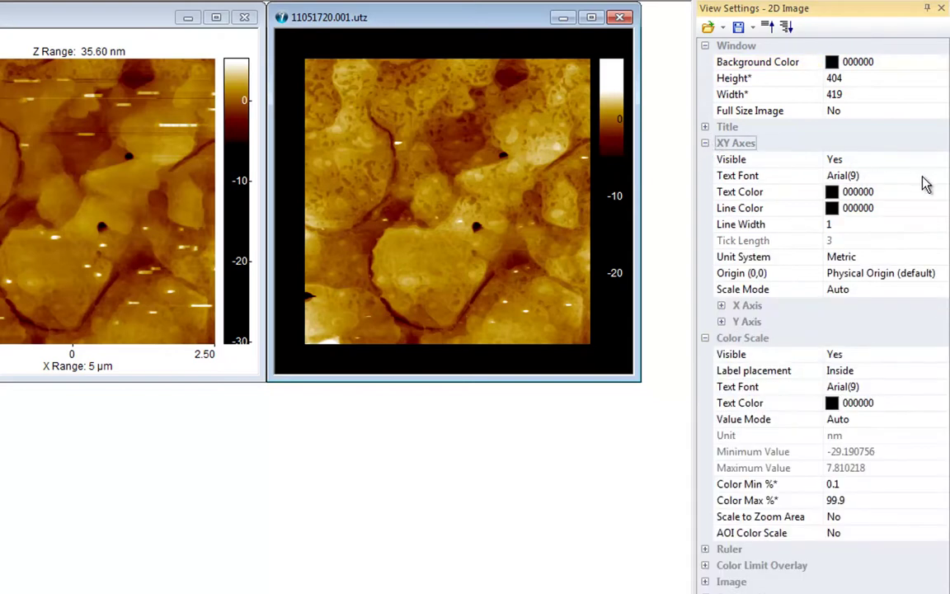
click(939, 191)
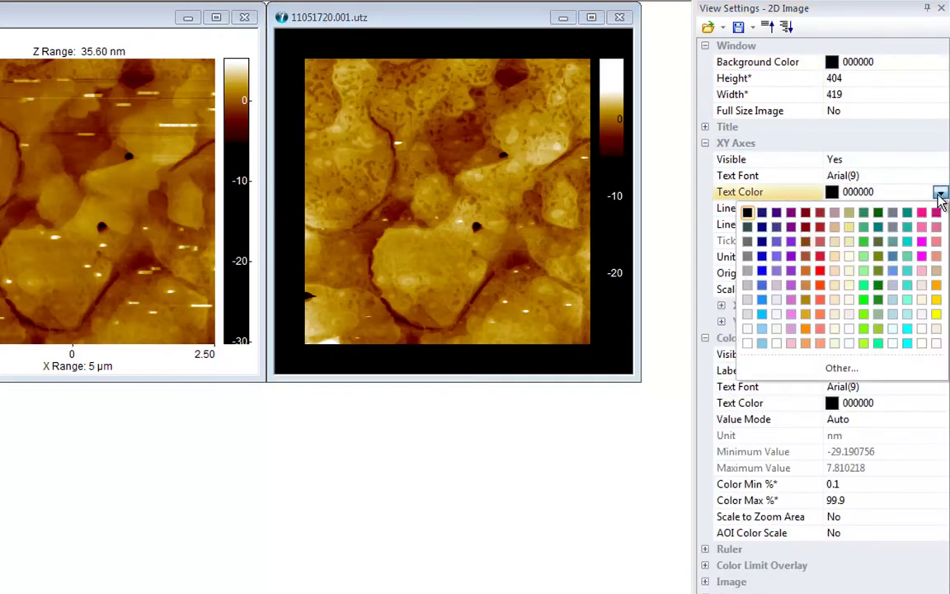
click(751, 343)
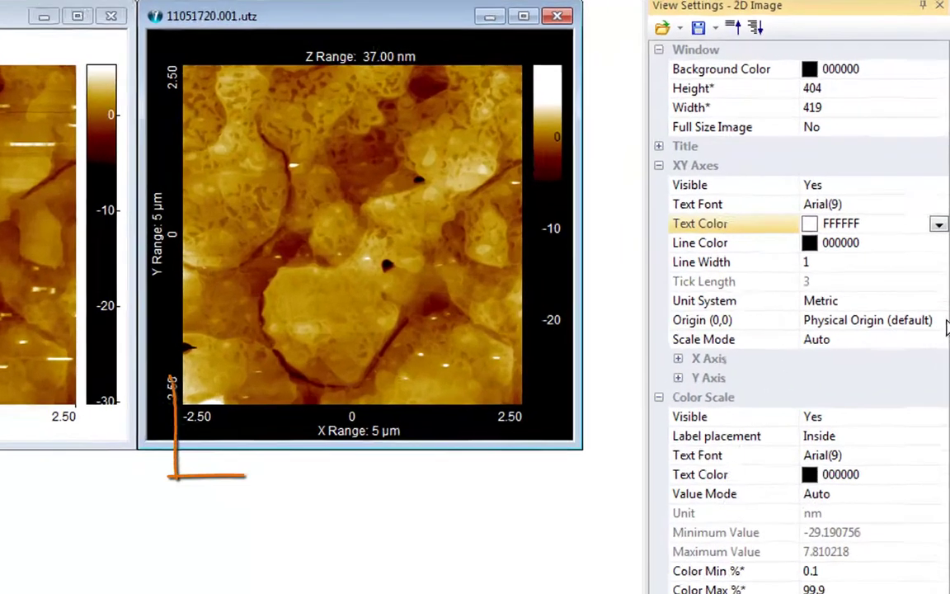
Move the axis origin to the image centre, then lower left, and bring up the view settings save options
click(941, 322)
click(940, 320)
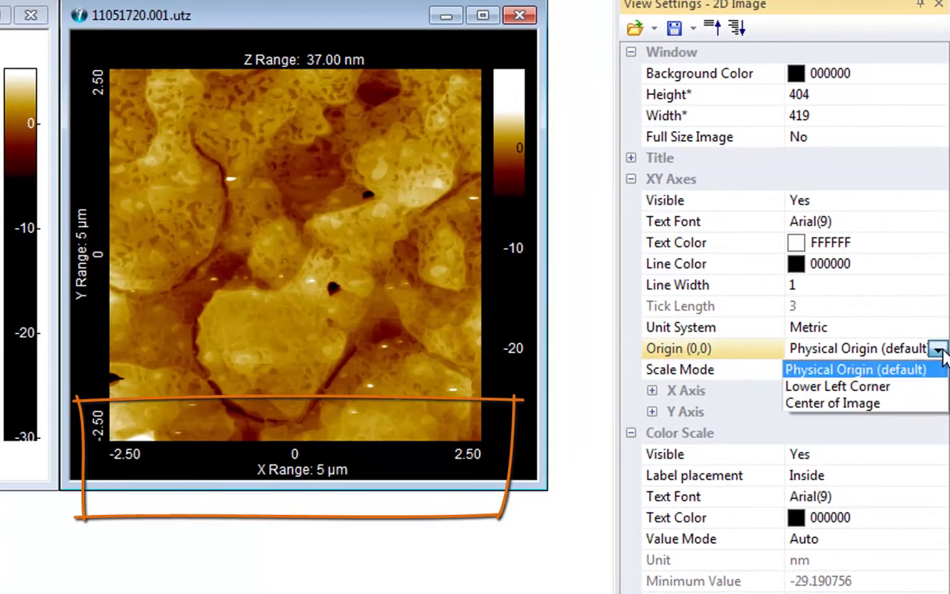
click(899, 411)
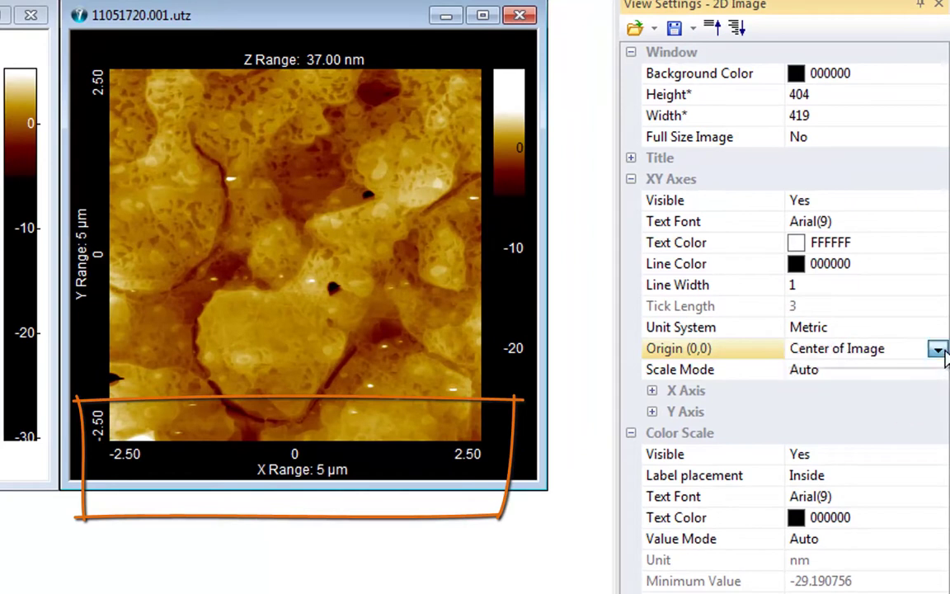
click(938, 350)
click(874, 385)
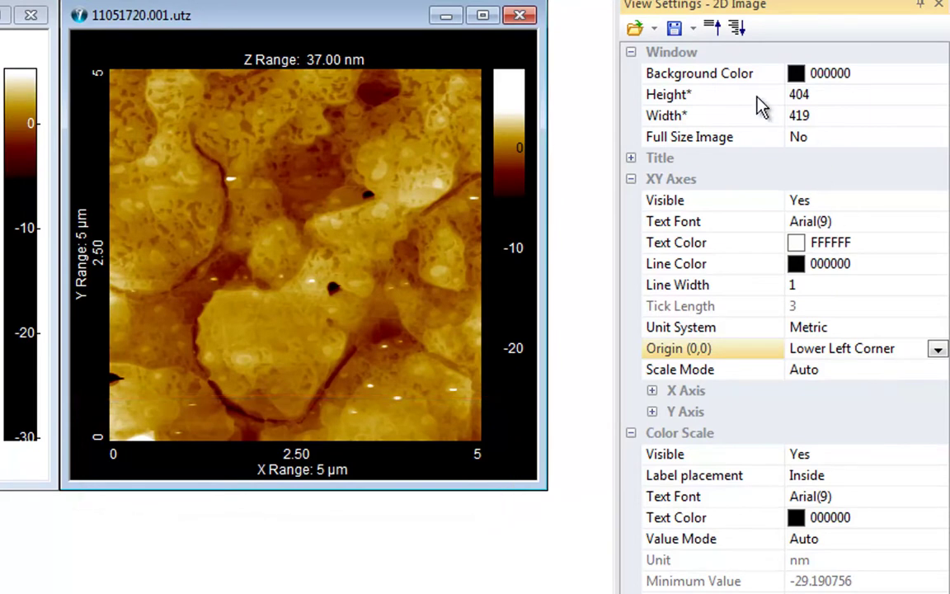
click(690, 29)
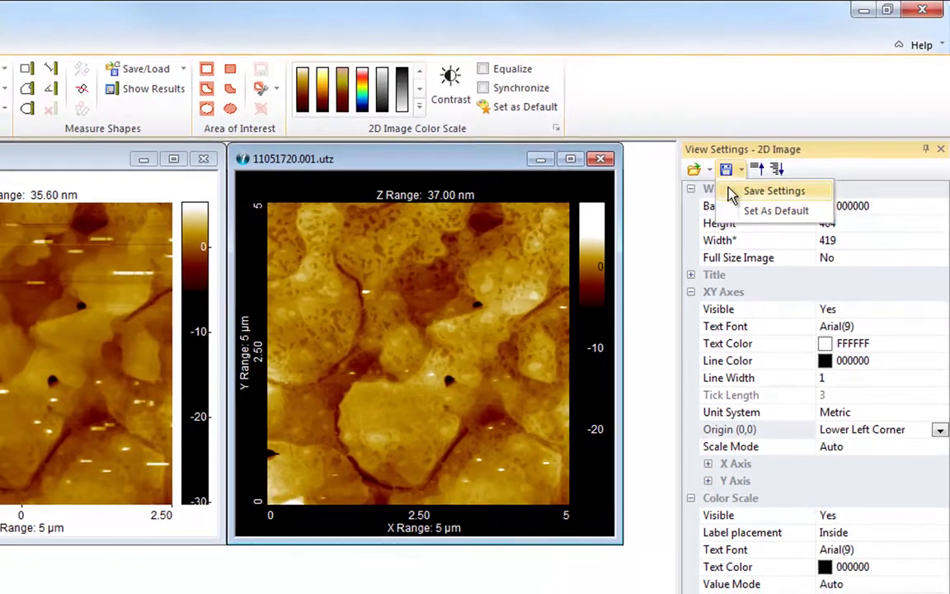
Apply the For PP.views view settings file to the third image and enlarge its window
click(729, 192)
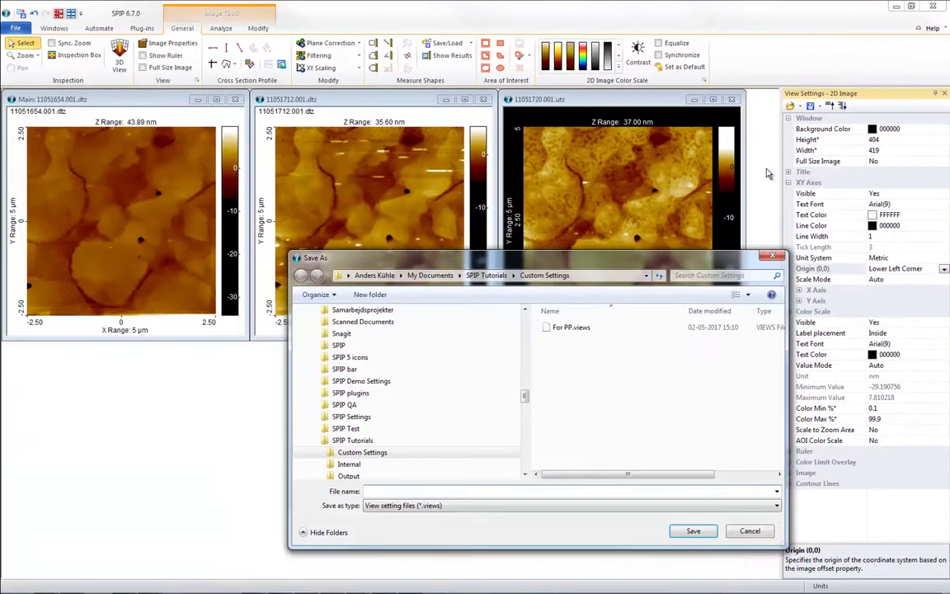
click(763, 533)
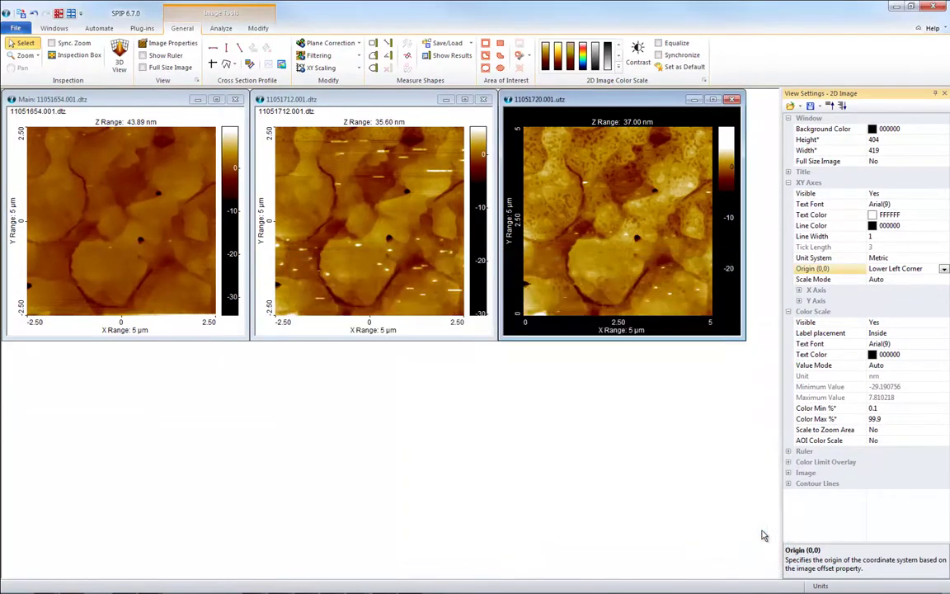
click(796, 106)
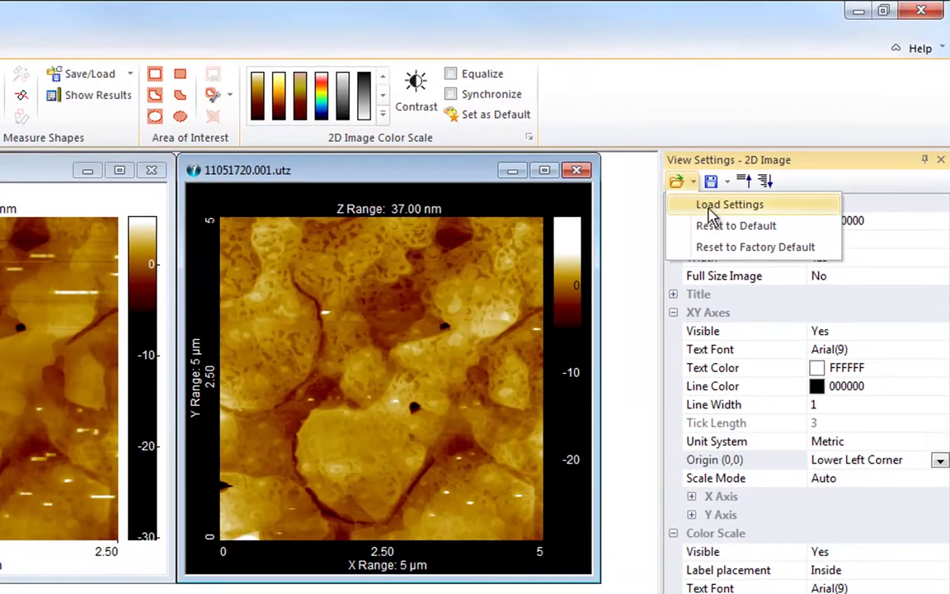
click(709, 208)
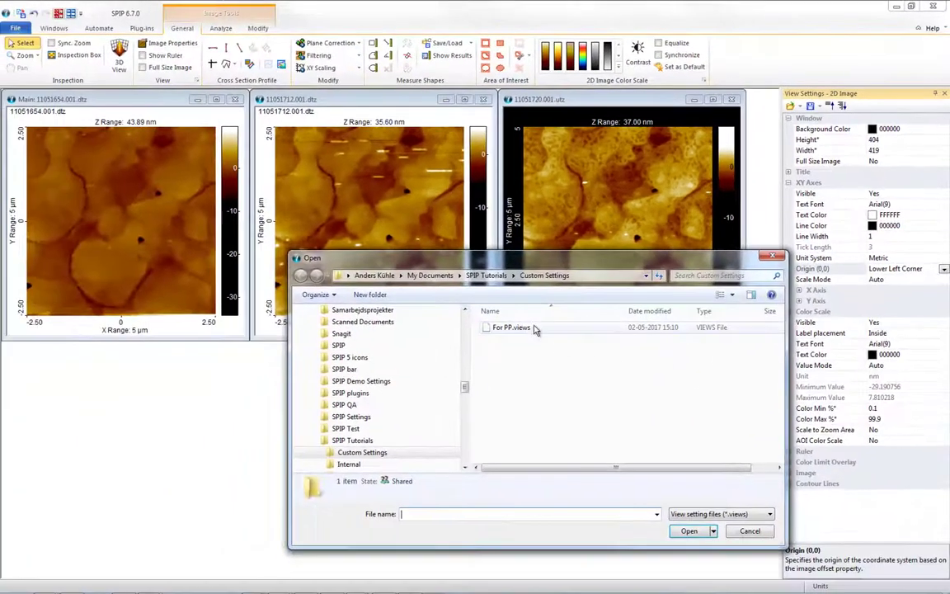
click(532, 328)
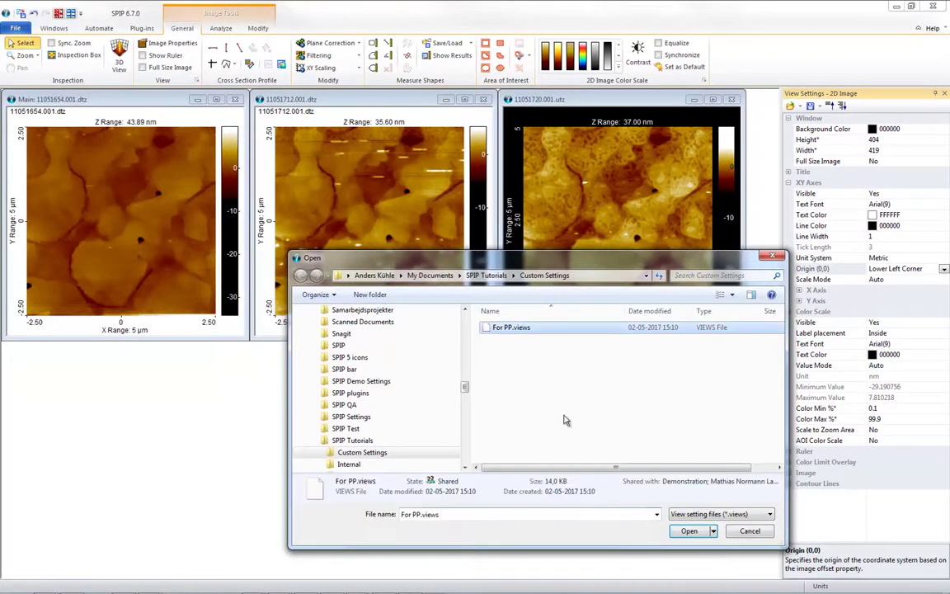
click(689, 532)
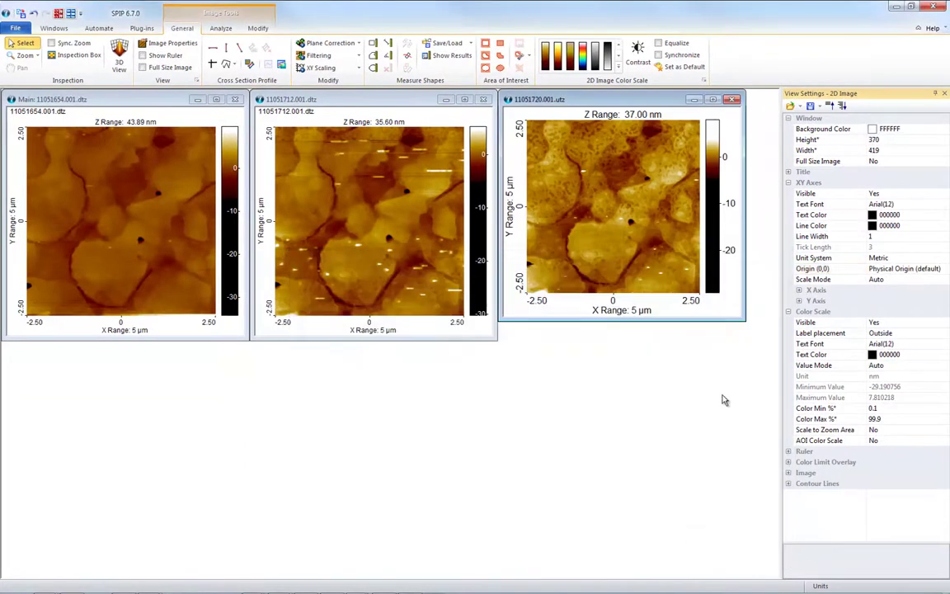
drag(709, 327, 716, 340)
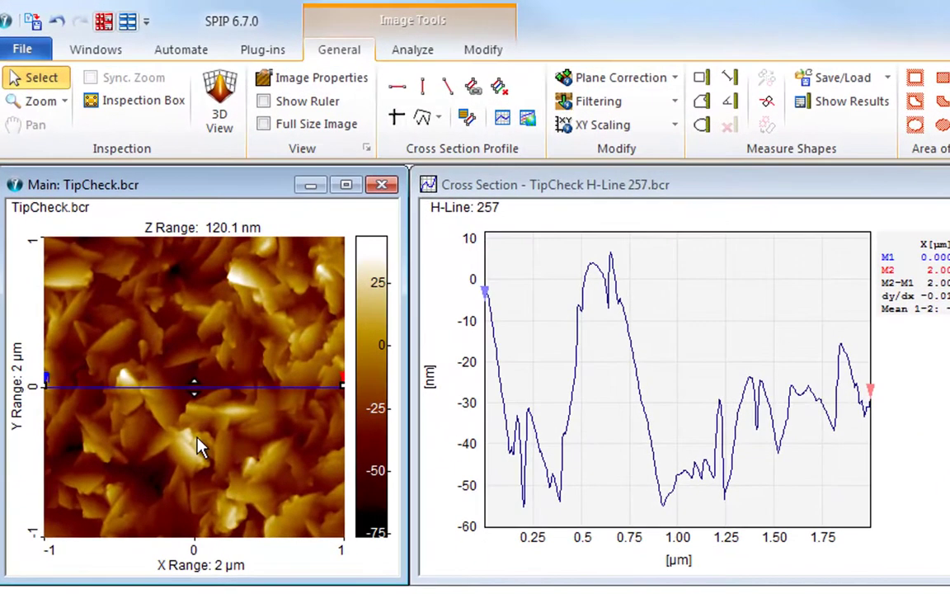
right_click(189, 439)
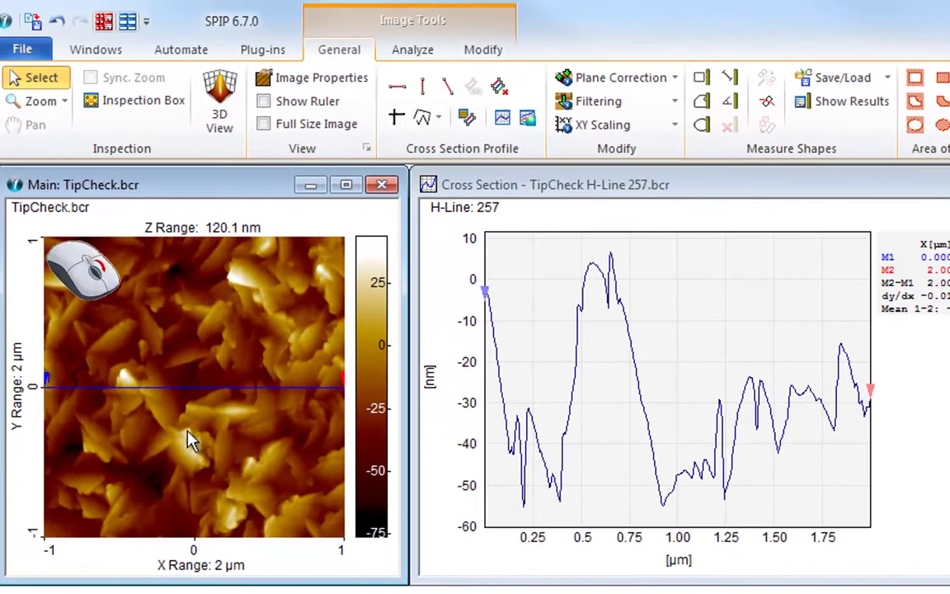
scroll(187, 433, up, 6)
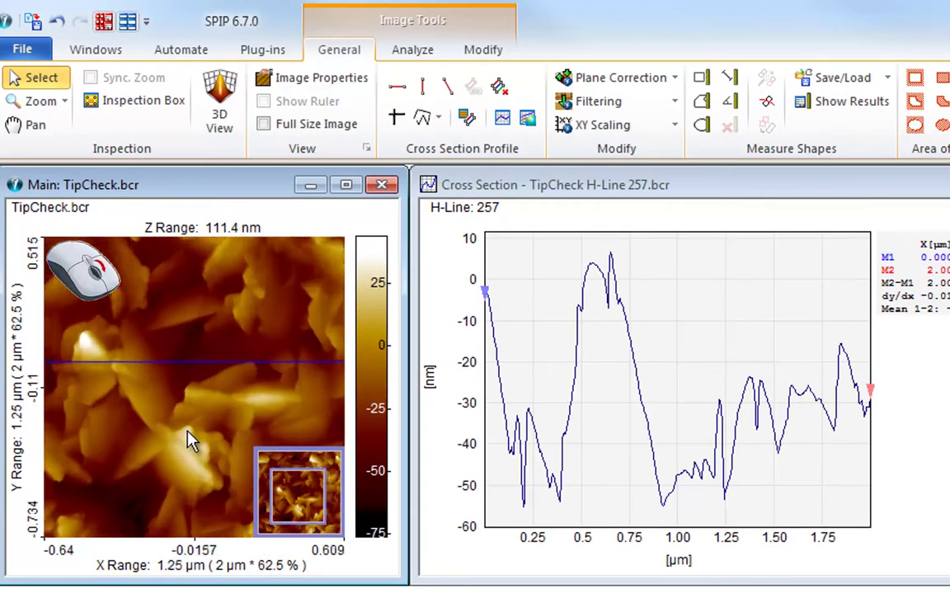
scroll(188, 439, up, 3)
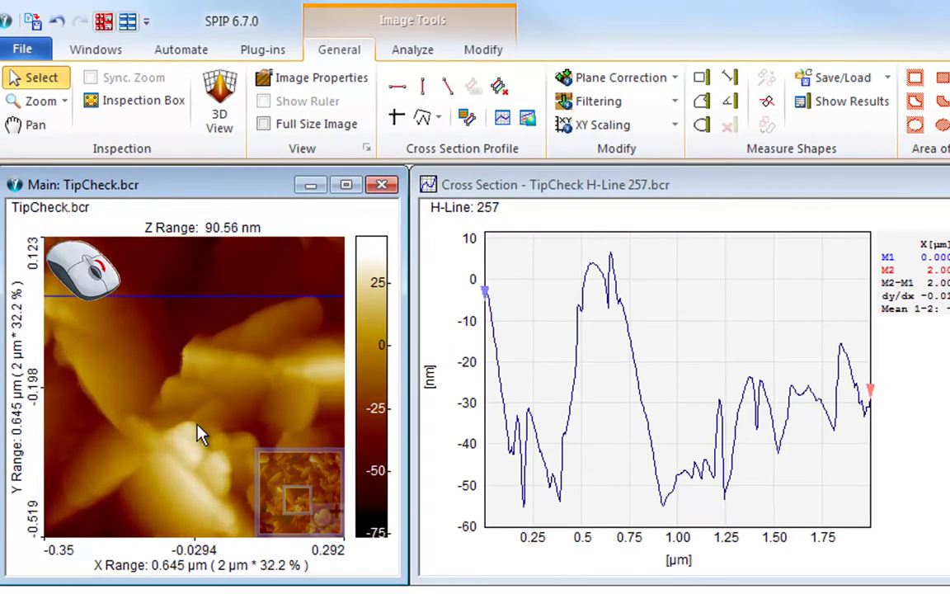
scroll(201, 433, down, 1)
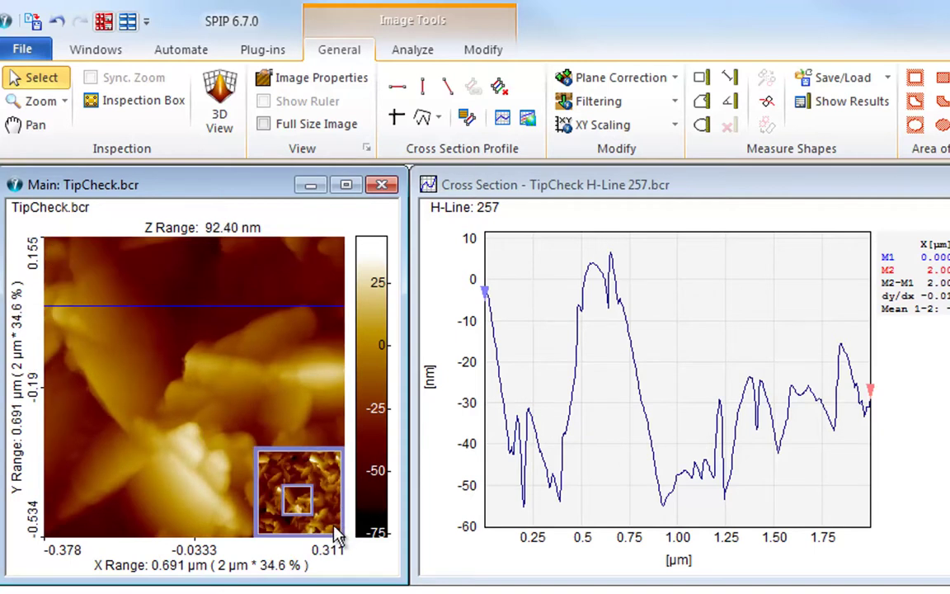
key(ctrl)
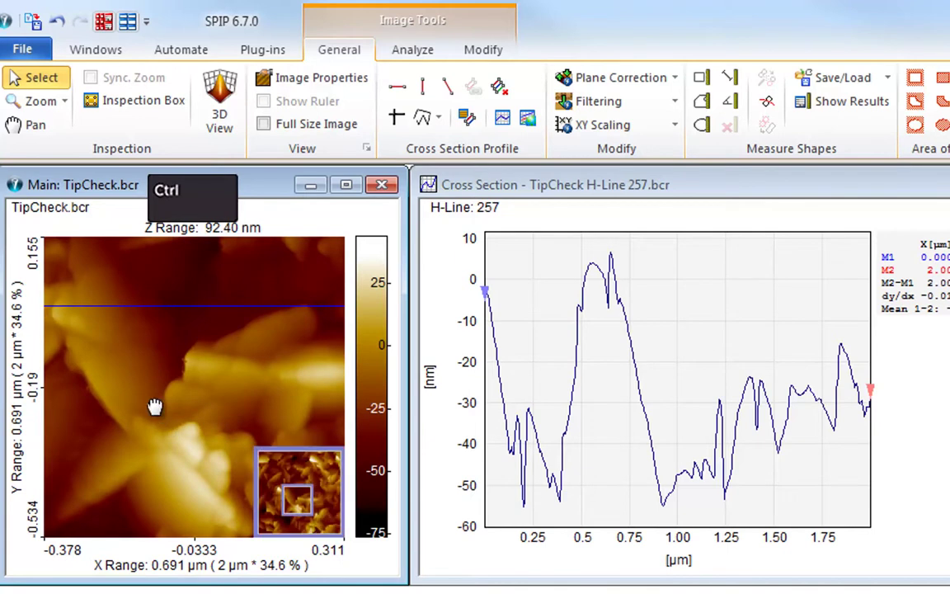
drag(152, 404, 196, 379)
mouse_move(303, 504)
mouse_down()
mouse_move(312, 485)
mouse_move(315, 504)
mouse_up()
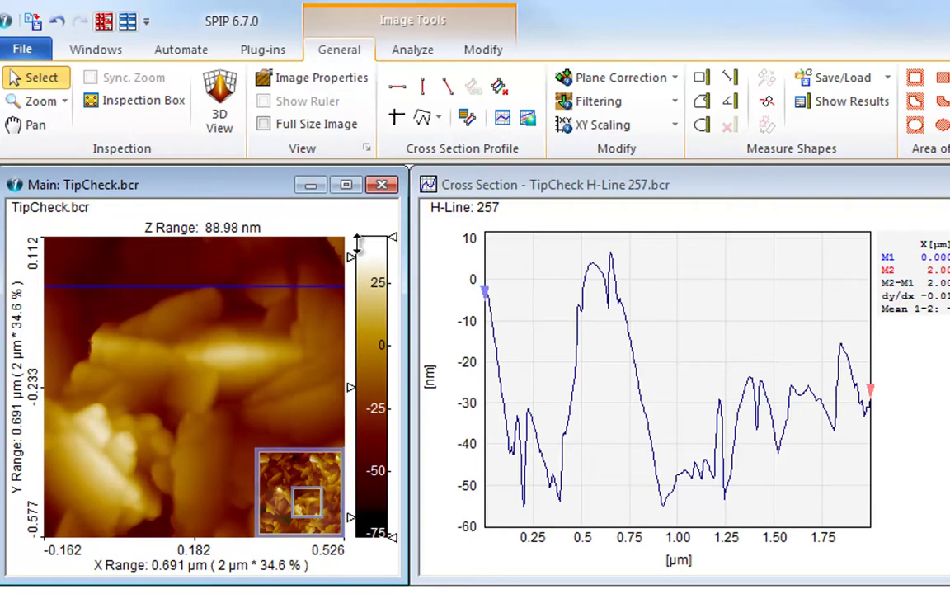
click(27, 127)
drag(155, 397, 218, 365)
double_click(216, 358)
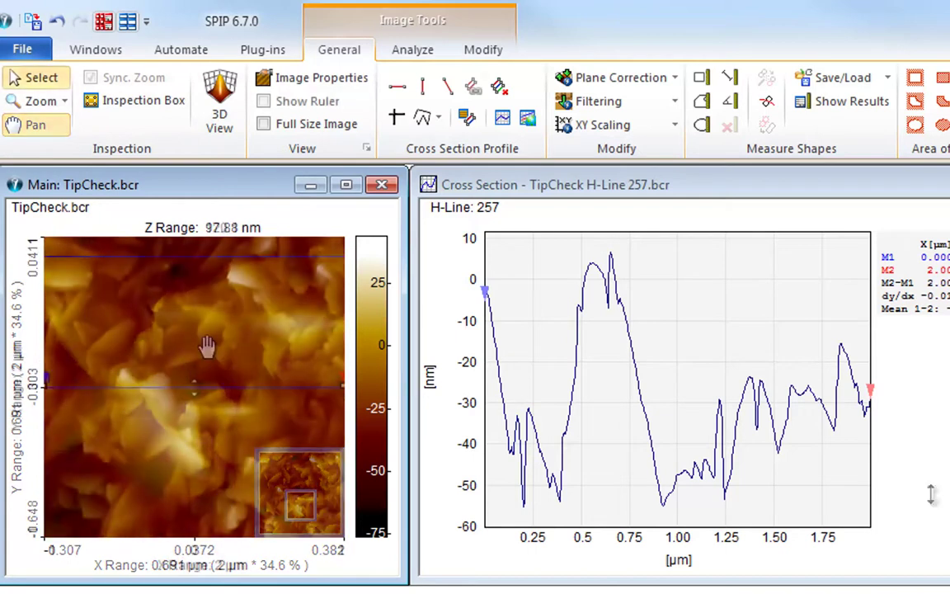
click(666, 371)
scroll(666, 371, up, 3)
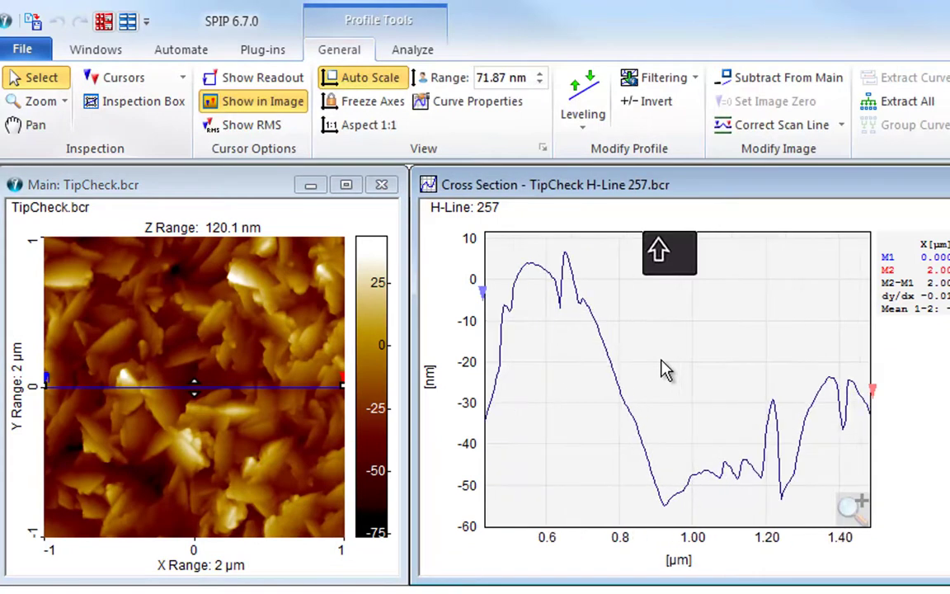
scroll(666, 371, up, 1)
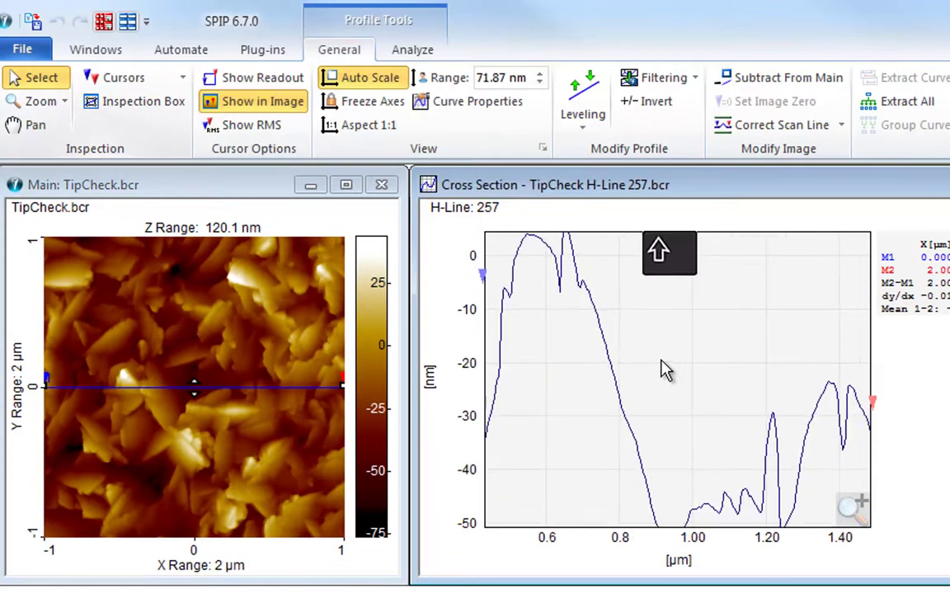
scroll(666, 371, down, 1)
scroll(666, 371, up, 1)
scroll(666, 371, down, 1)
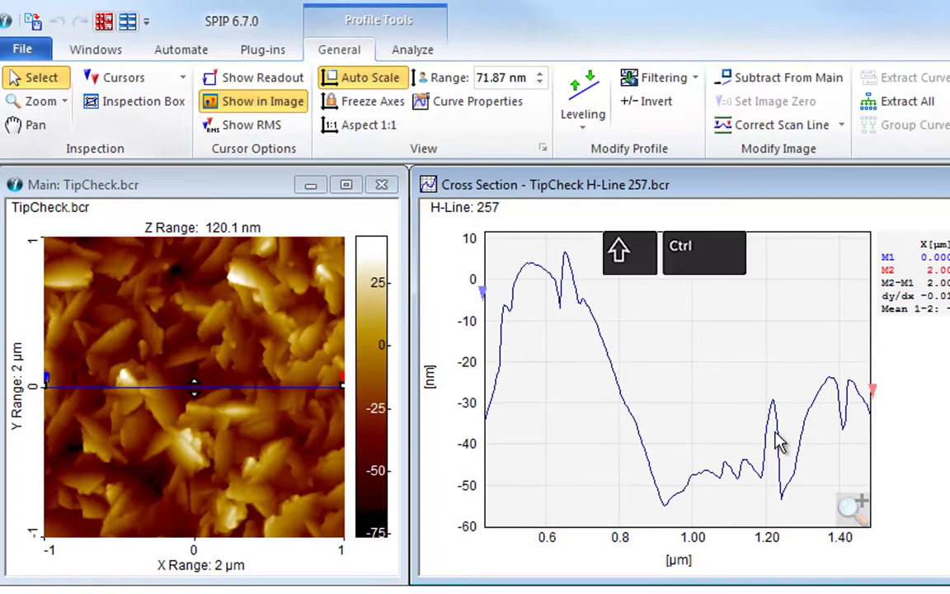
scroll(779, 441, up, 2)
scroll(778, 441, up, 4)
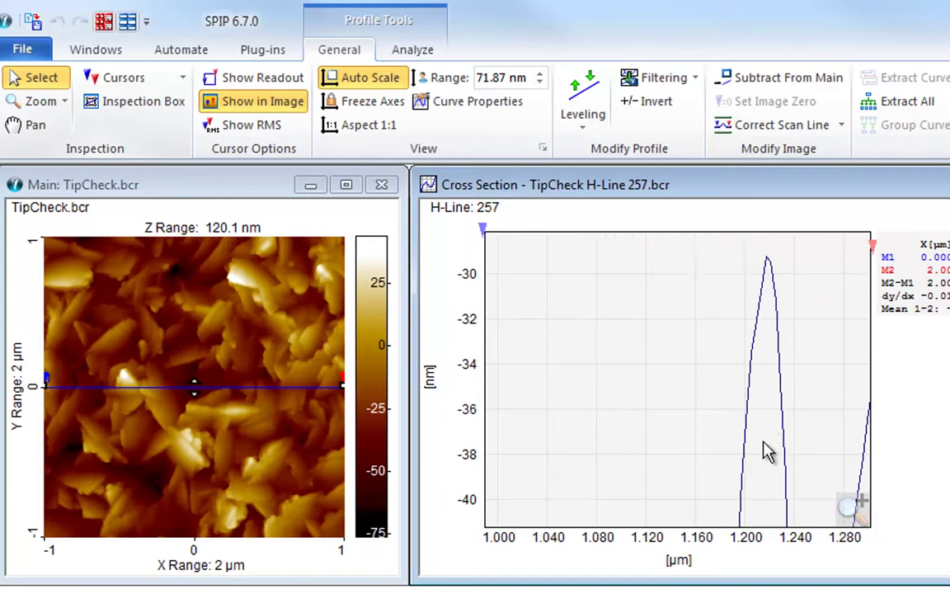
drag(661, 447, 631, 446)
key(Home)
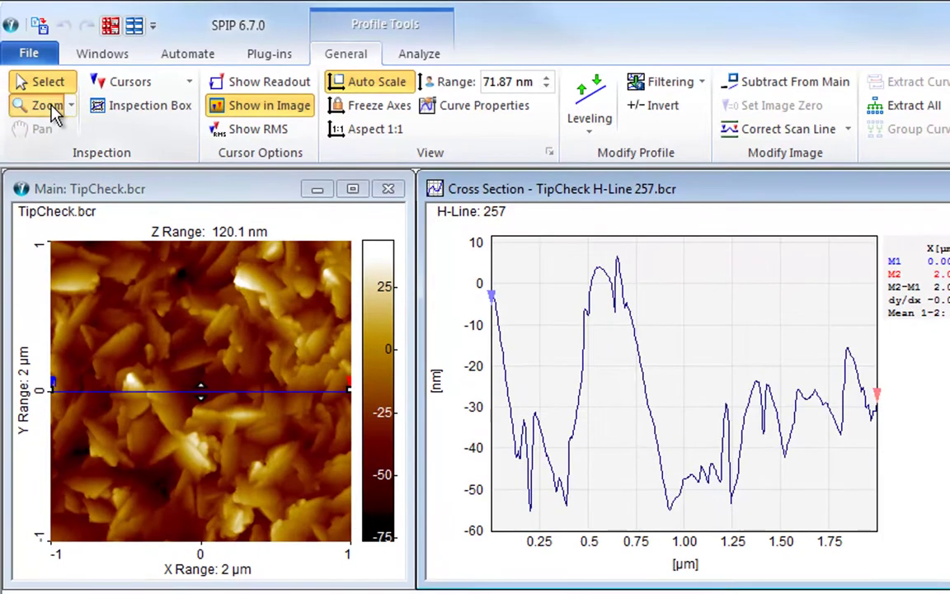
click(50, 103)
click(71, 106)
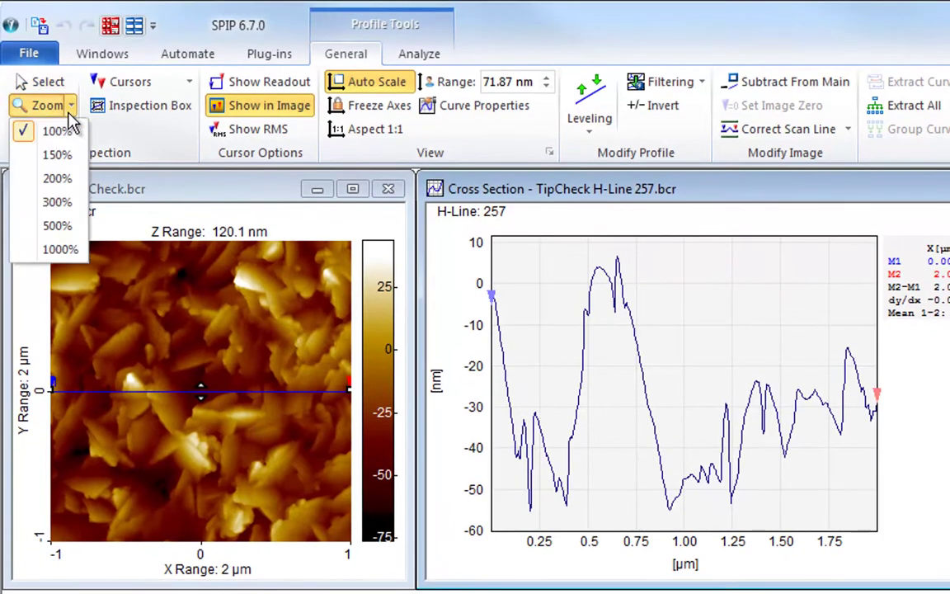
click(51, 86)
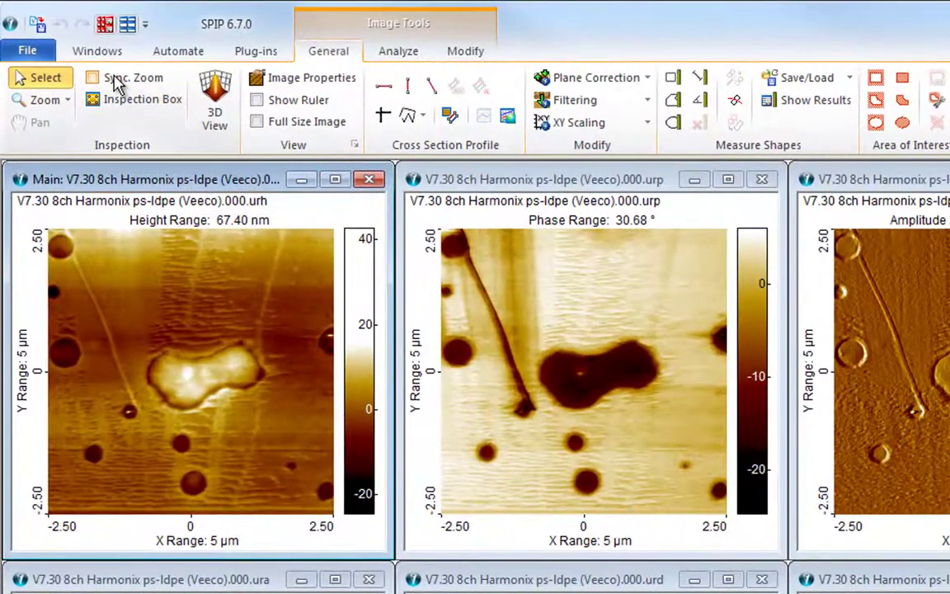
Turn on Sync. Zoom, then zoom and pan all channels to the same 1.79 µm region
click(118, 79)
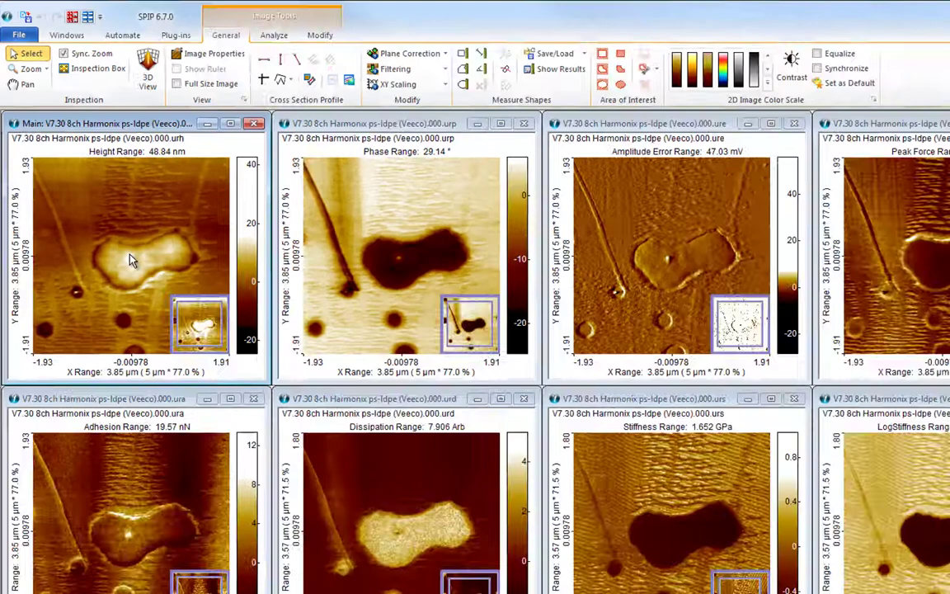
scroll(173, 350, up, 3)
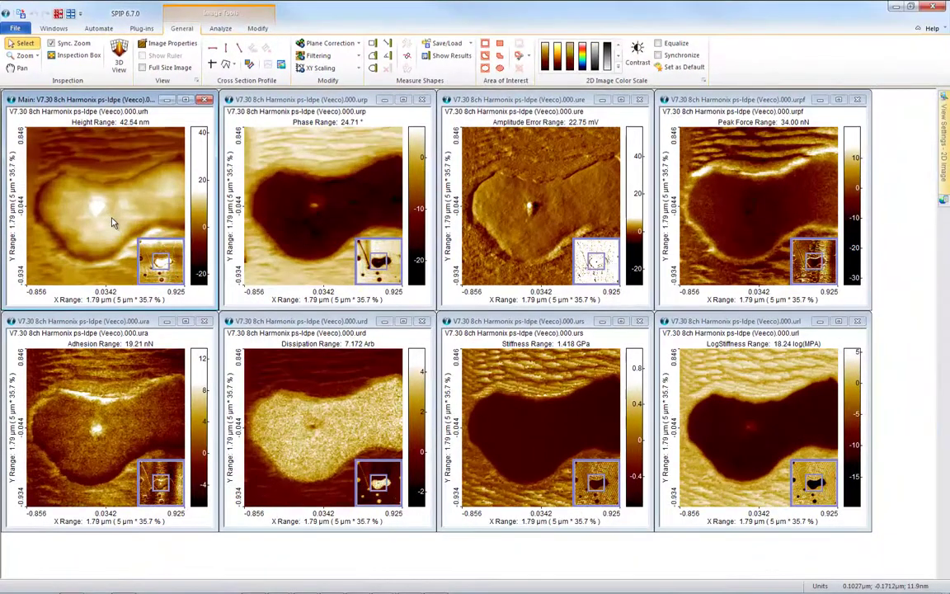
mouse_move(161, 268)
mouse_down()
mouse_move(154, 276)
mouse_move(167, 264)
mouse_move(156, 259)
mouse_up()
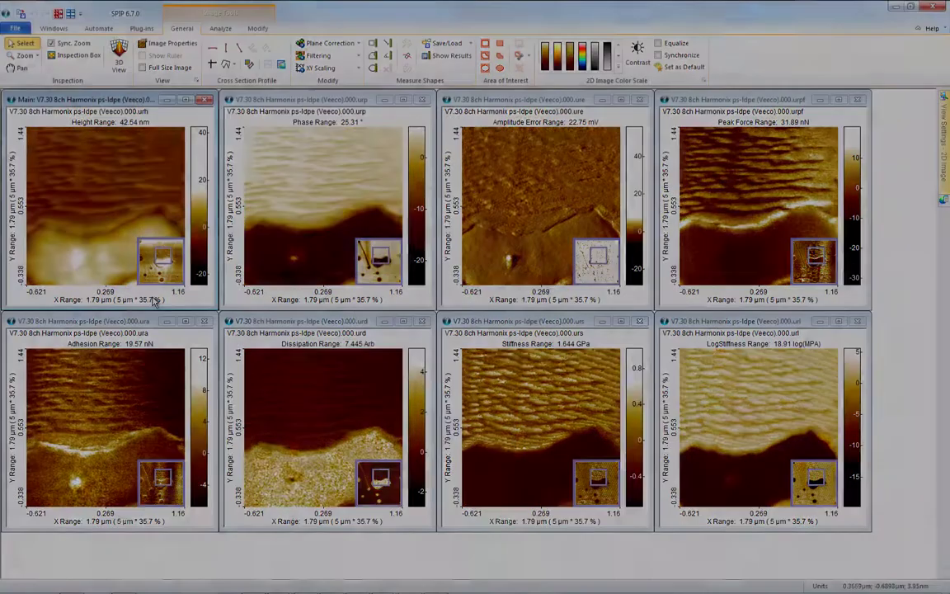